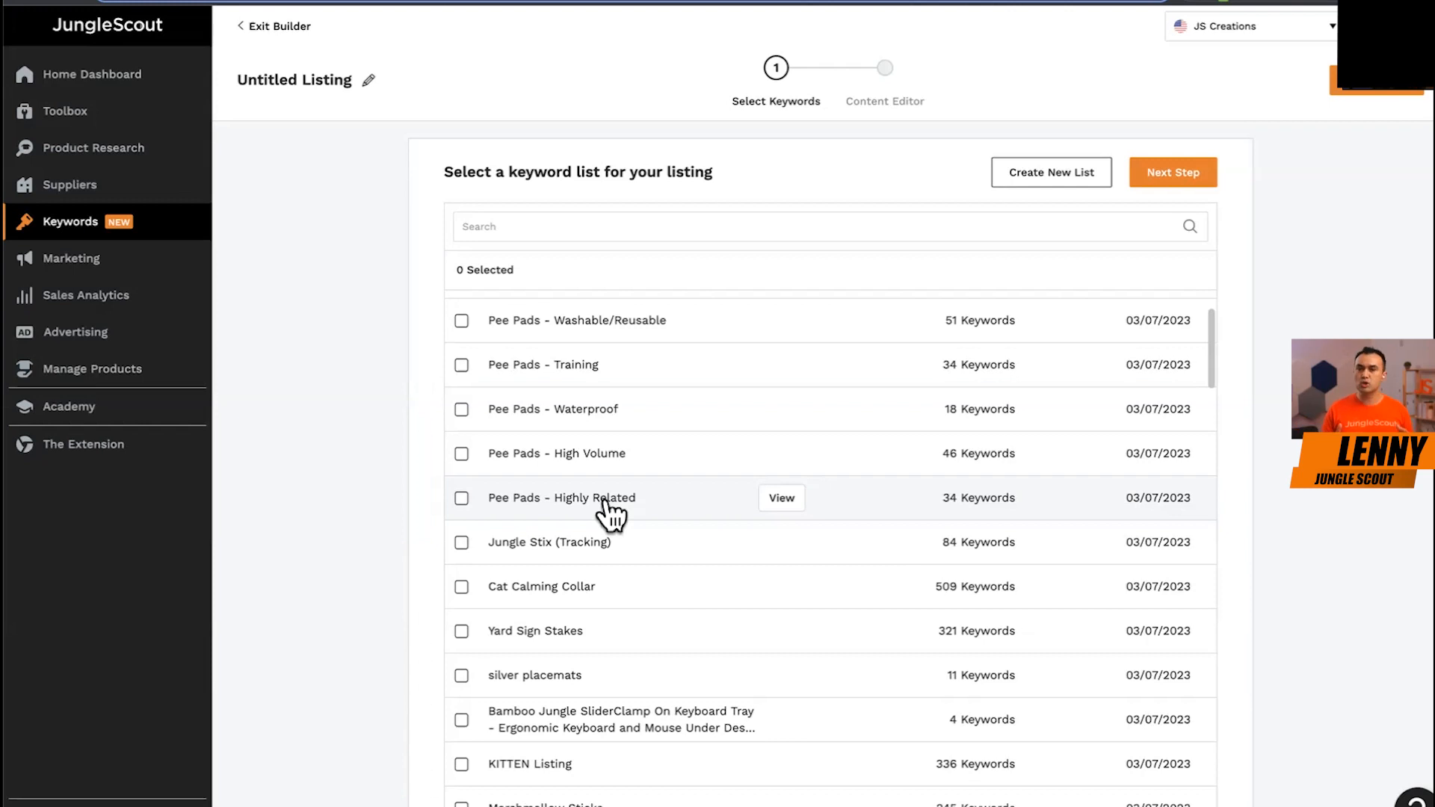
Choose the "Pee Pads - Highly Related" keyword list for the listing and continue to the content editor.
{"action": "left_click", "coordinate": [463, 498]}
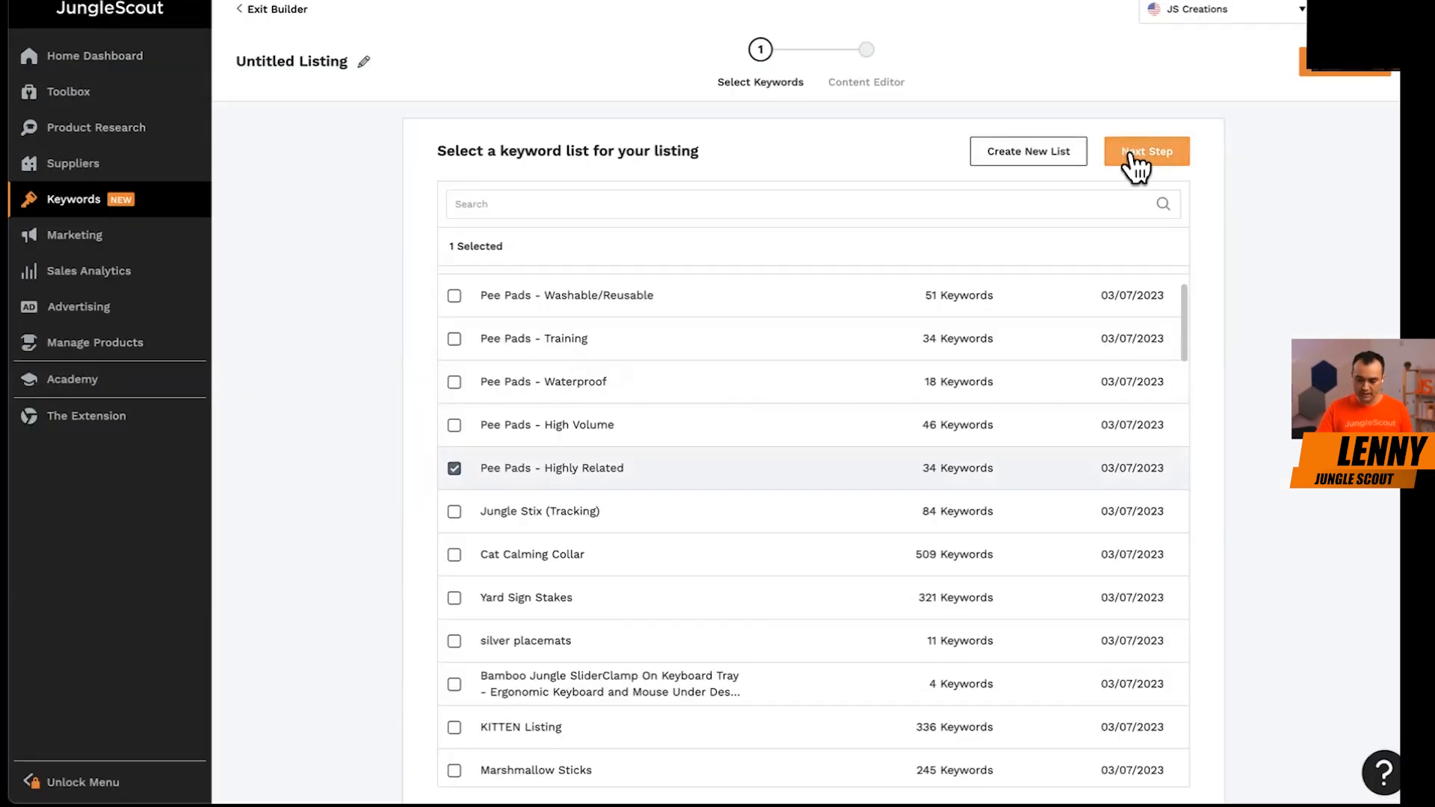
{"action": "left_click", "coordinate": [1133, 159]}
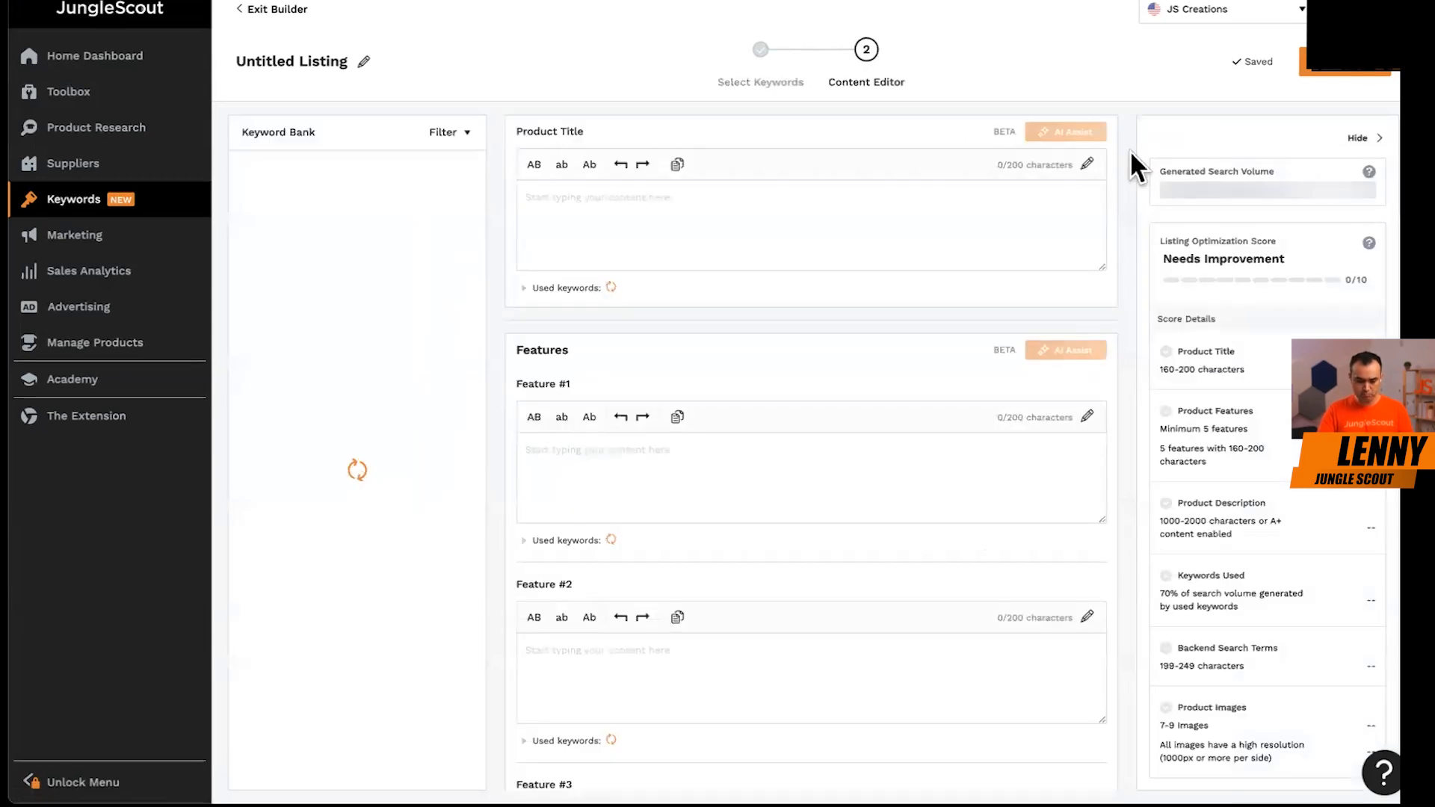
Enter the brand name "Jungle Creations" as the start of the product title.
{"action": "left_click", "coordinate": [732, 243]}
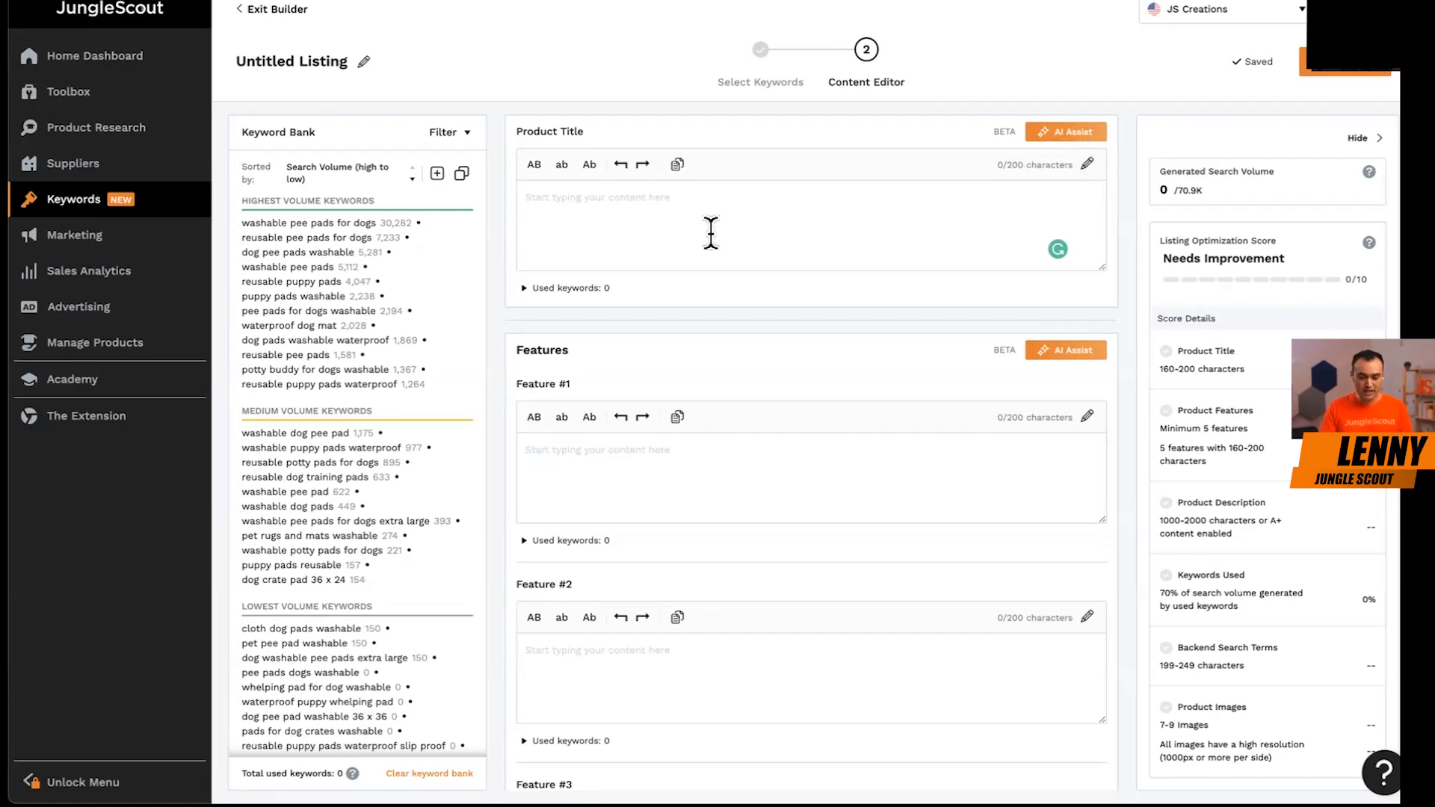
{"action": "left_click", "coordinate": [711, 233]}
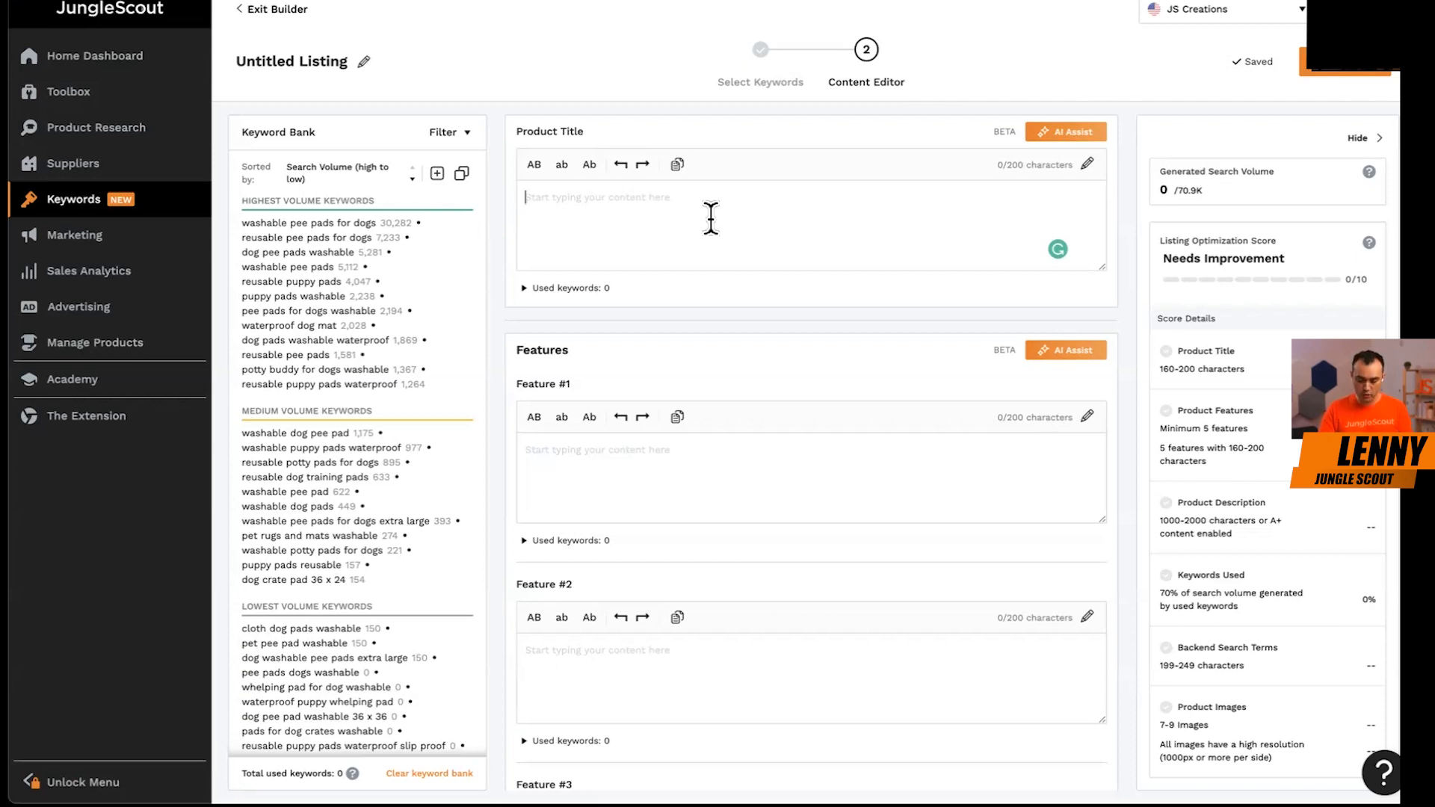
{"action": "left_click", "coordinate": [711, 219]}
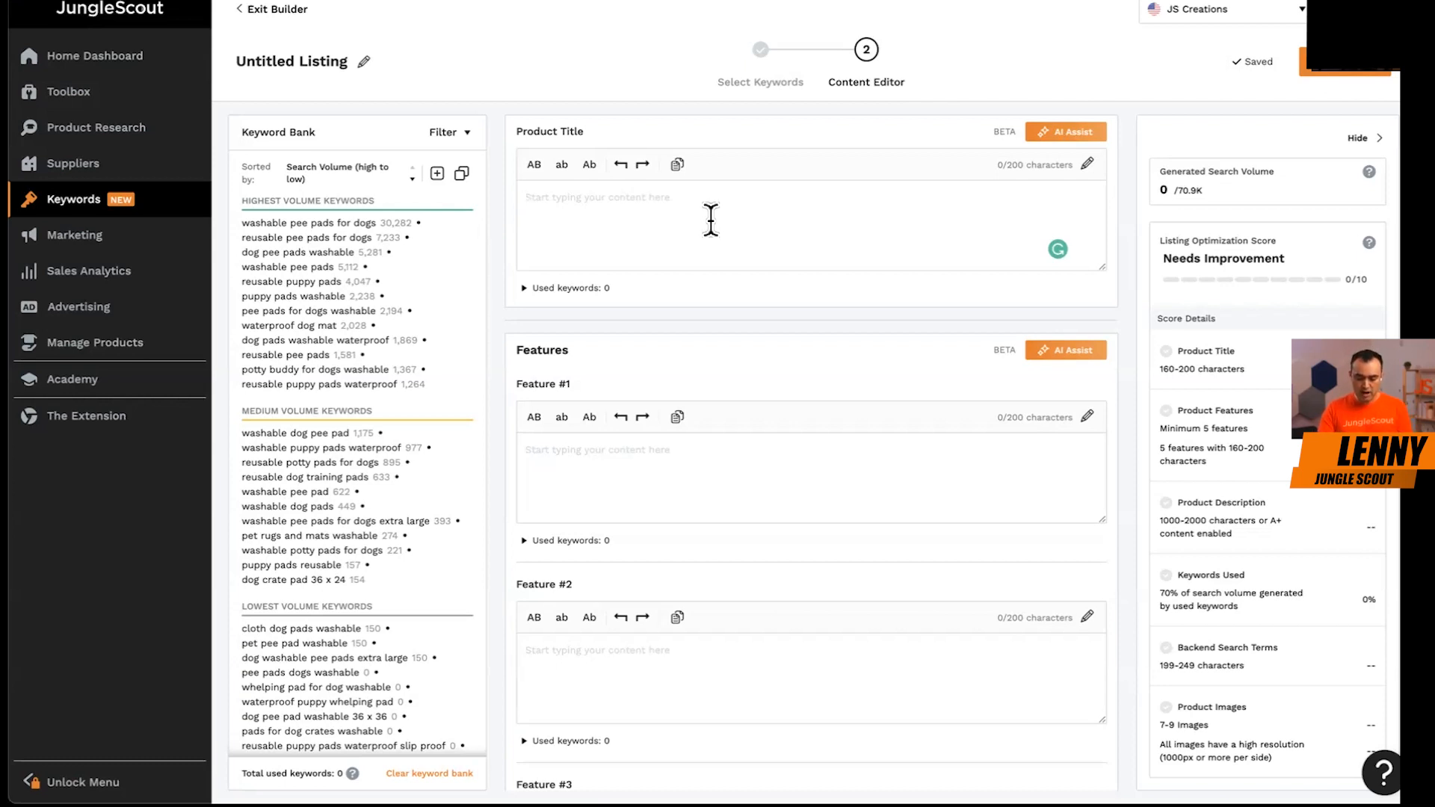
{"action": "type", "text": "Jungle Creations"}
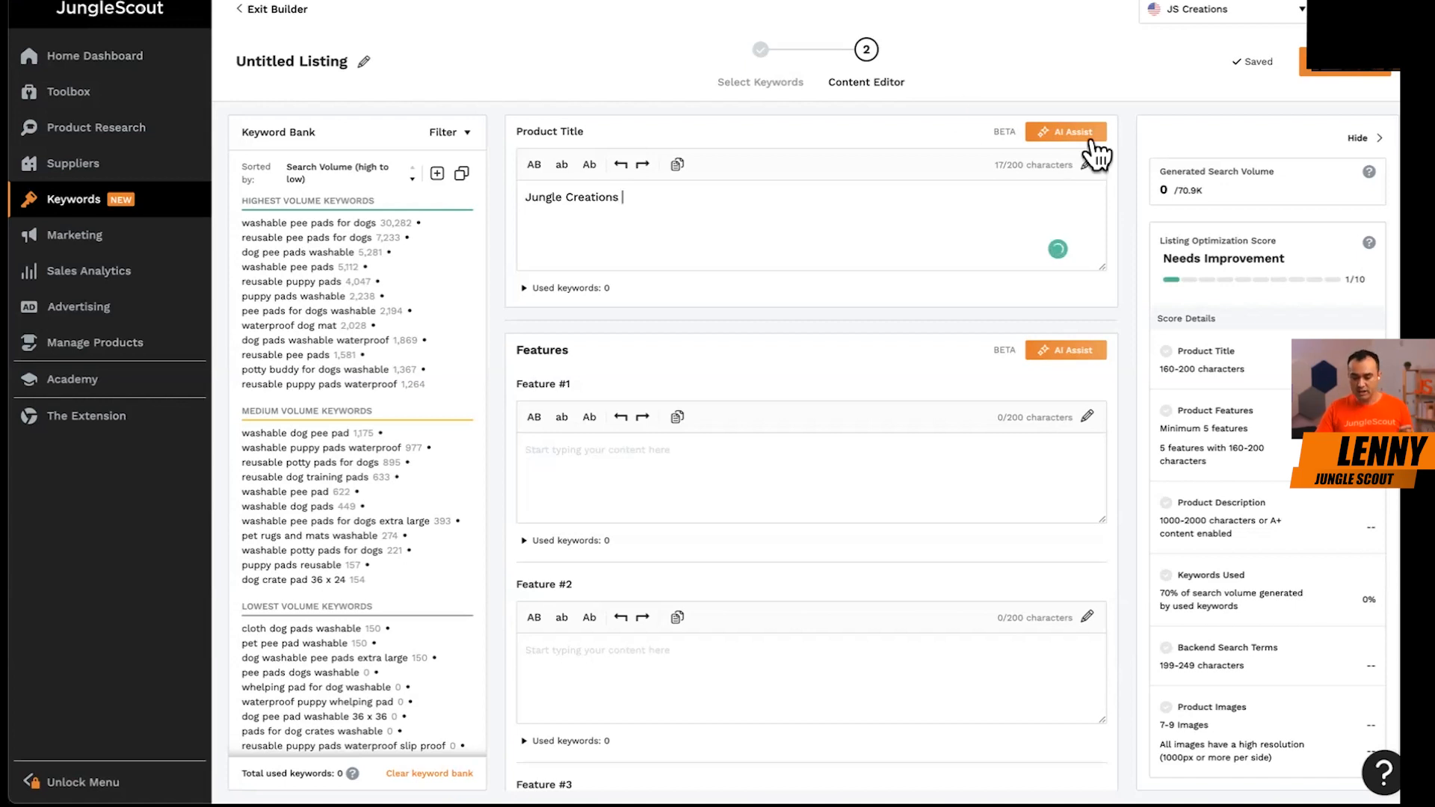
Replace the product title with an AI Assist suggestion, and generate a second title suggestion.
{"action": "left_click", "coordinate": [1092, 139]}
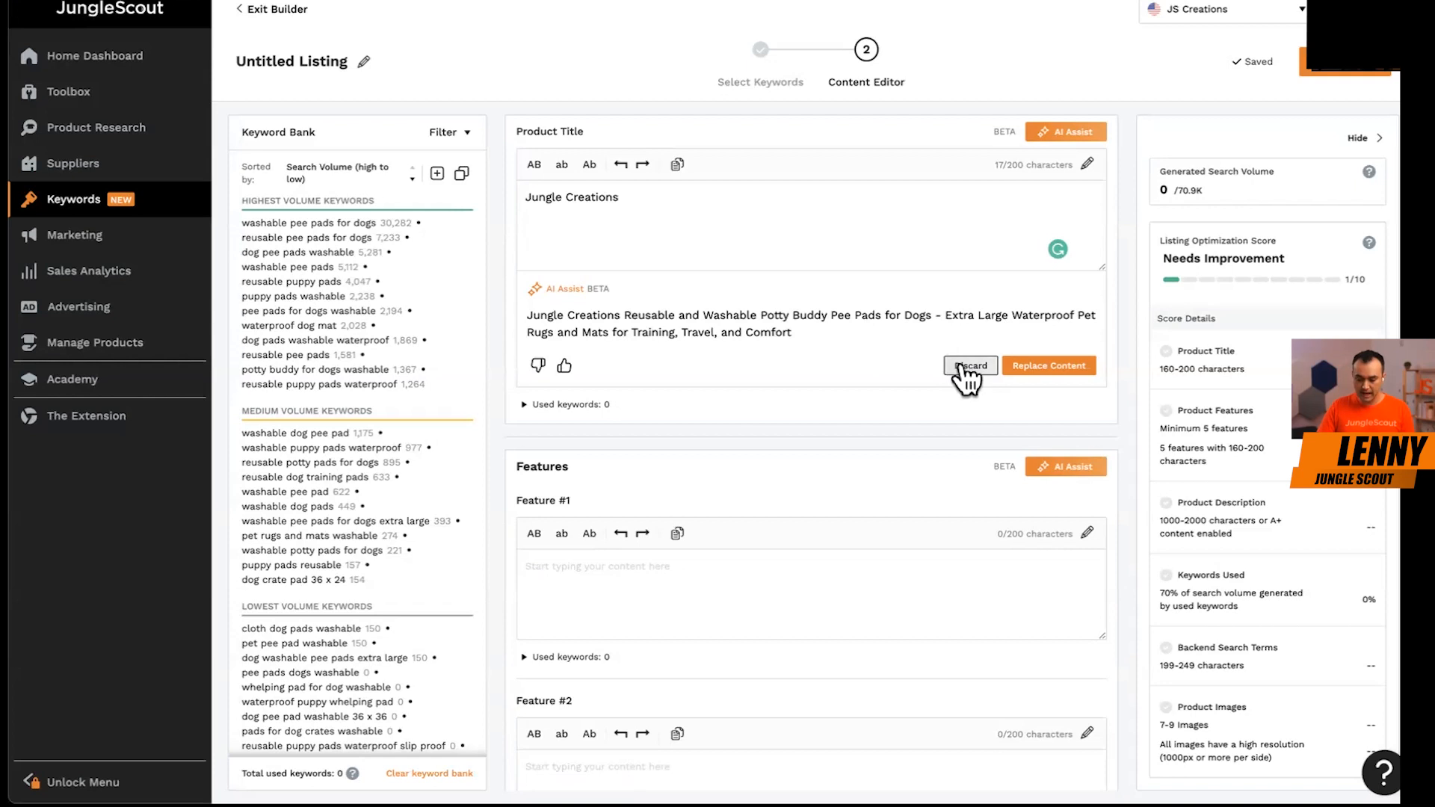
{"action": "left_click", "coordinate": [1048, 373]}
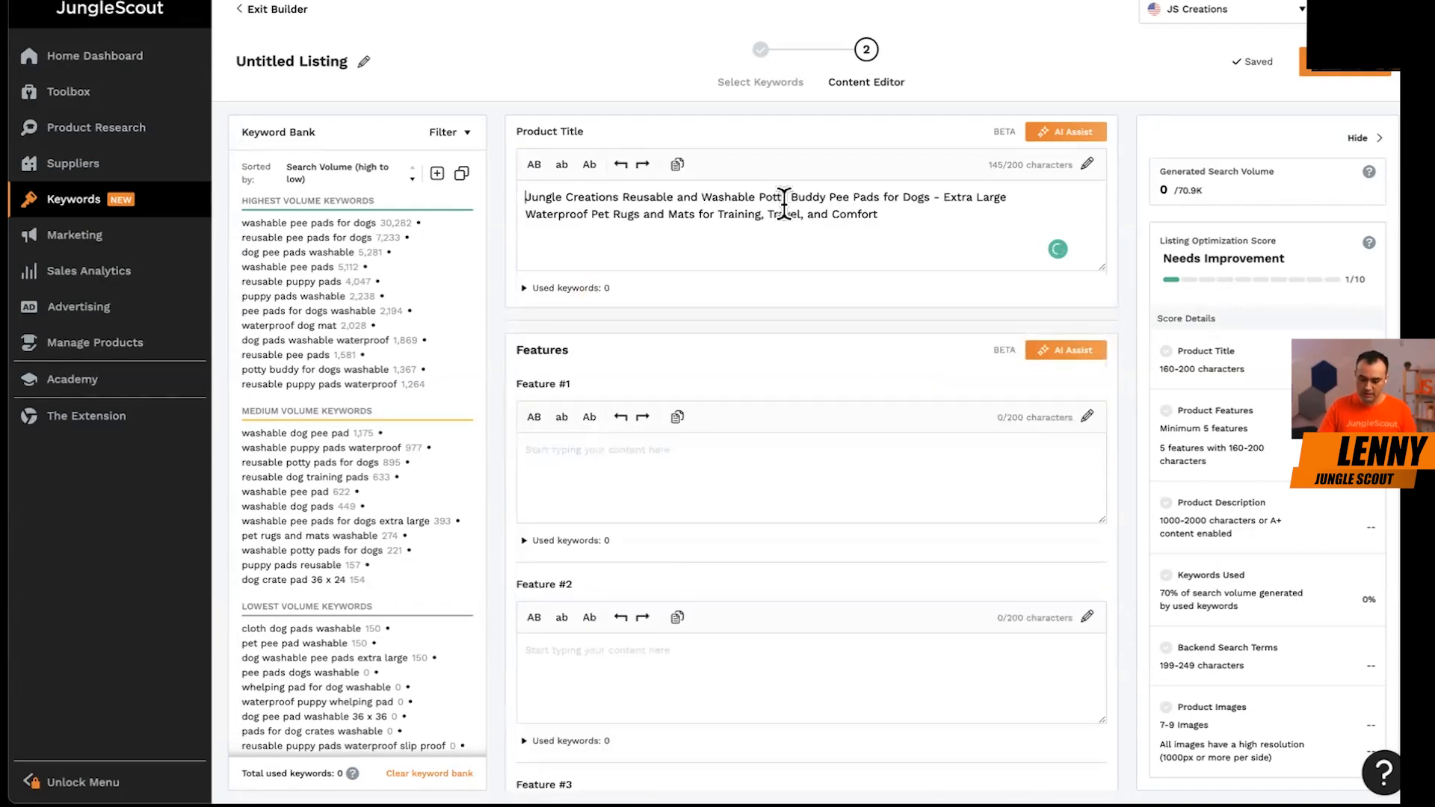
{"action": "left_click", "coordinate": [1058, 136]}
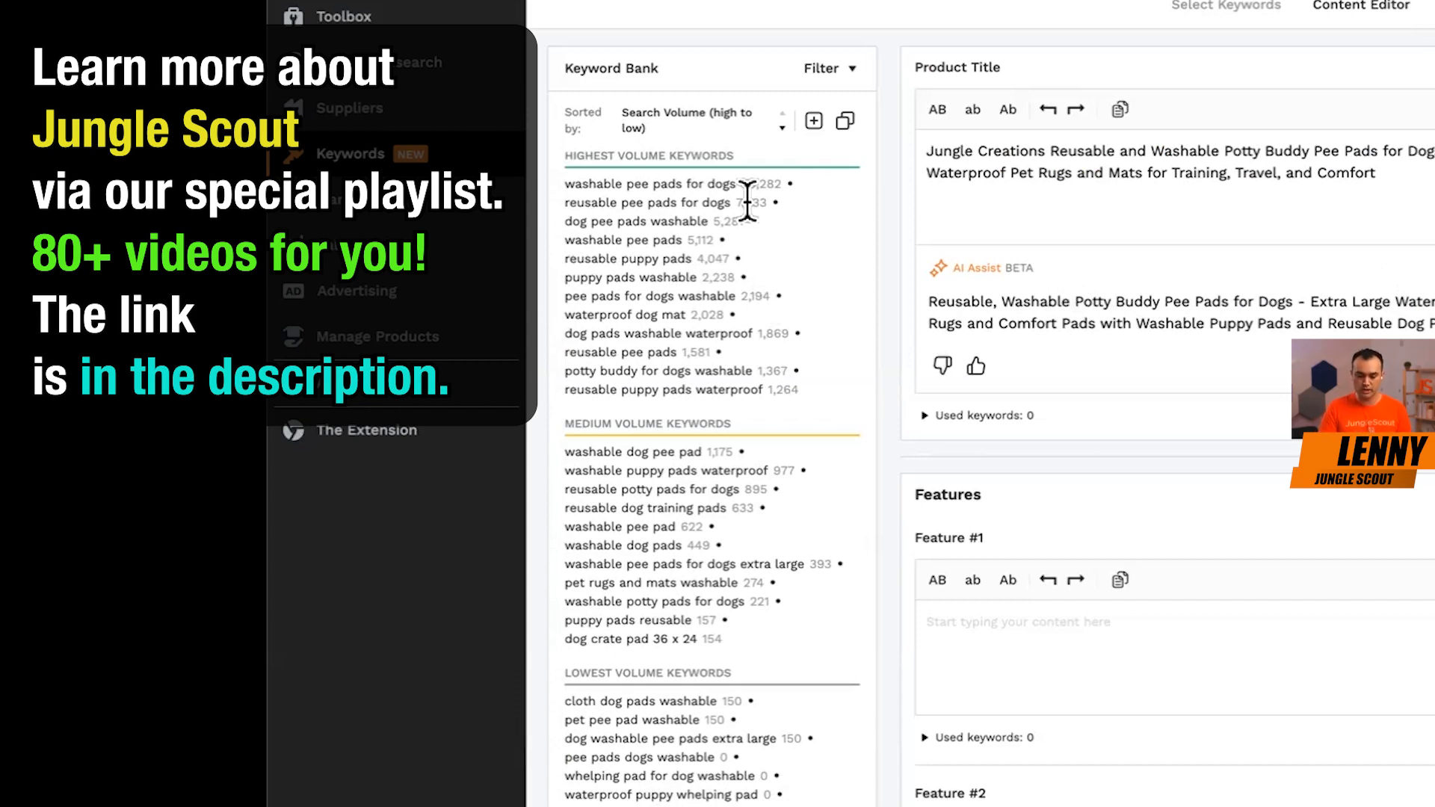
Examine the highest-volume terms in the keyword bank and compare them with the product title and its AI suggestion.
{"action": "left_click_drag", "start_coordinate": [598, 201], "coordinate": [701, 375]}
{"action": "left_click", "coordinate": [672, 378]}
{"action": "left_click", "coordinate": [593, 201]}
{"action": "left_click", "coordinate": [701, 375]}
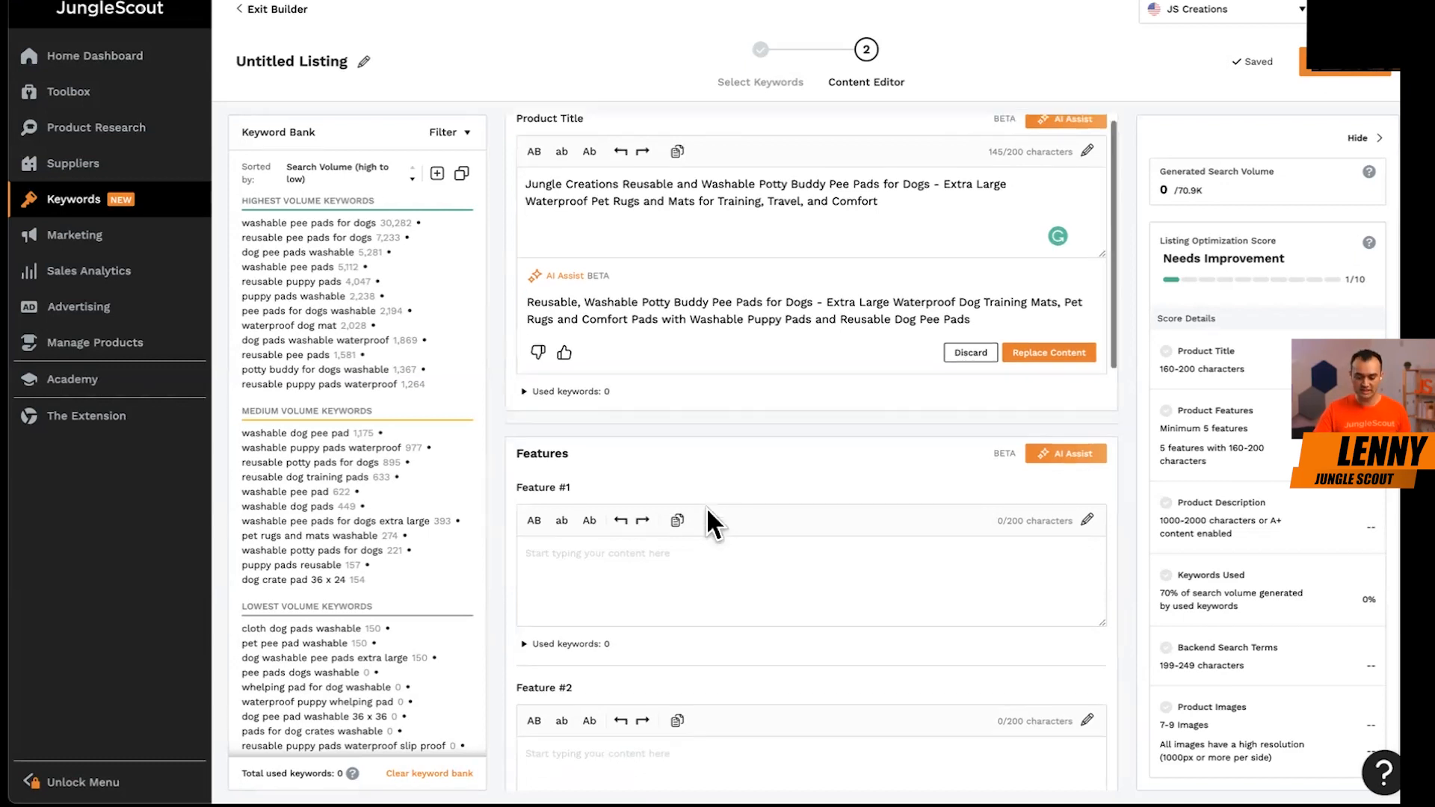
{"action": "scroll", "coordinate": [707, 486], "scroll_direction": "down", "scroll_amount": 4}
{"action": "left_click", "coordinate": [665, 297]}
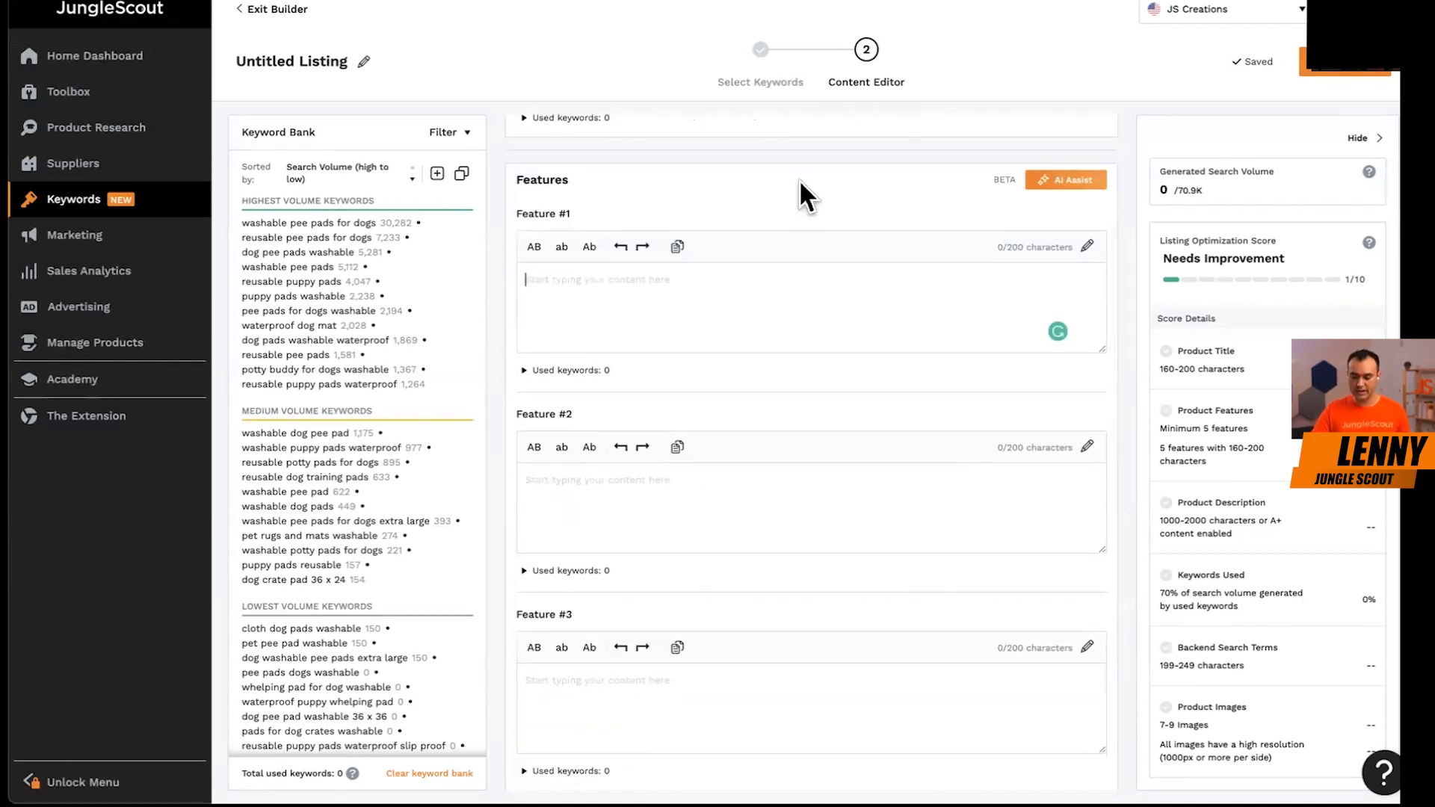
{"action": "scroll", "coordinate": [801, 182], "scroll_direction": "up", "scroll_amount": 4}
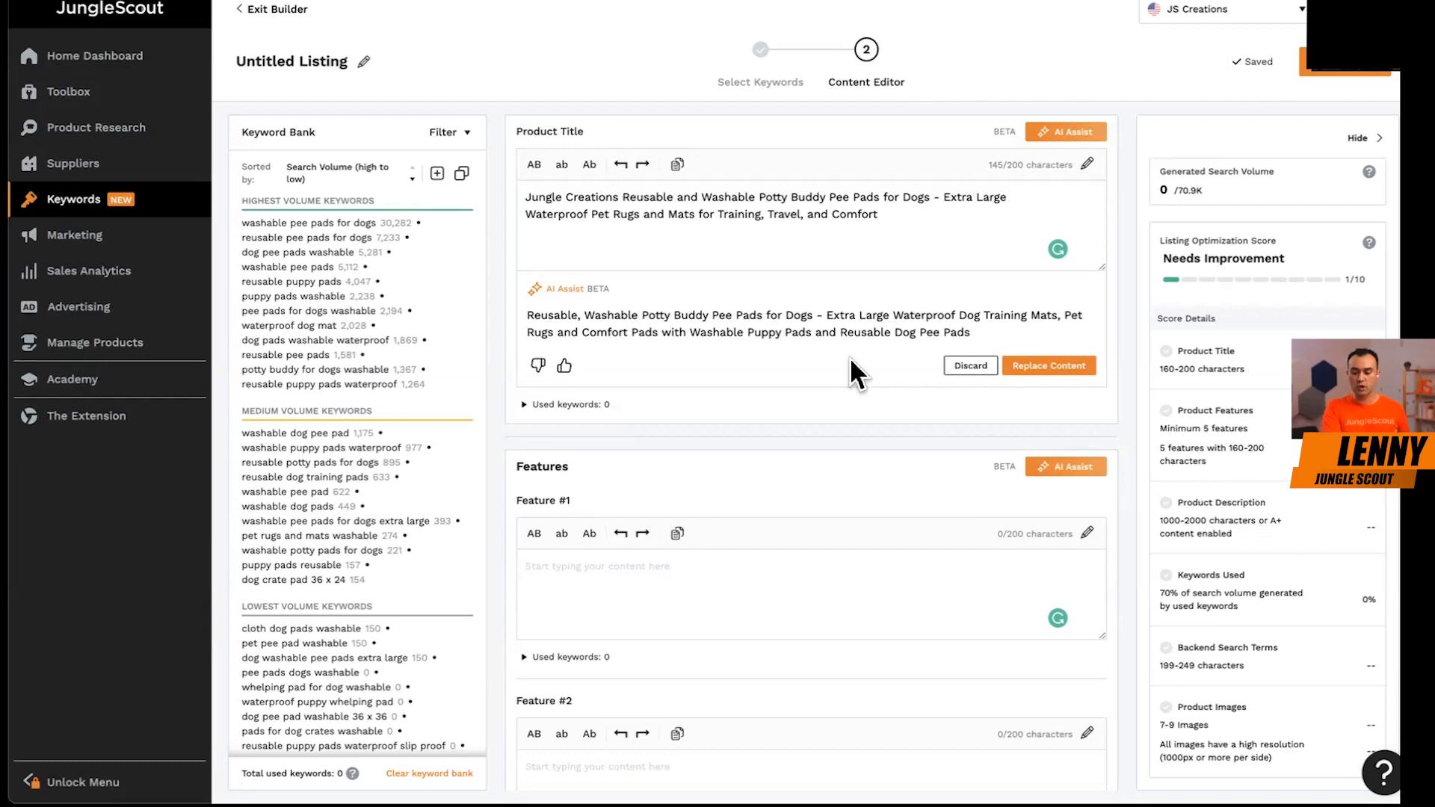
Insert "Pee Pads for Dogs," after "Washable" in the product title to form the top-volume keyword phrase.
{"action": "left_click", "coordinate": [891, 247]}
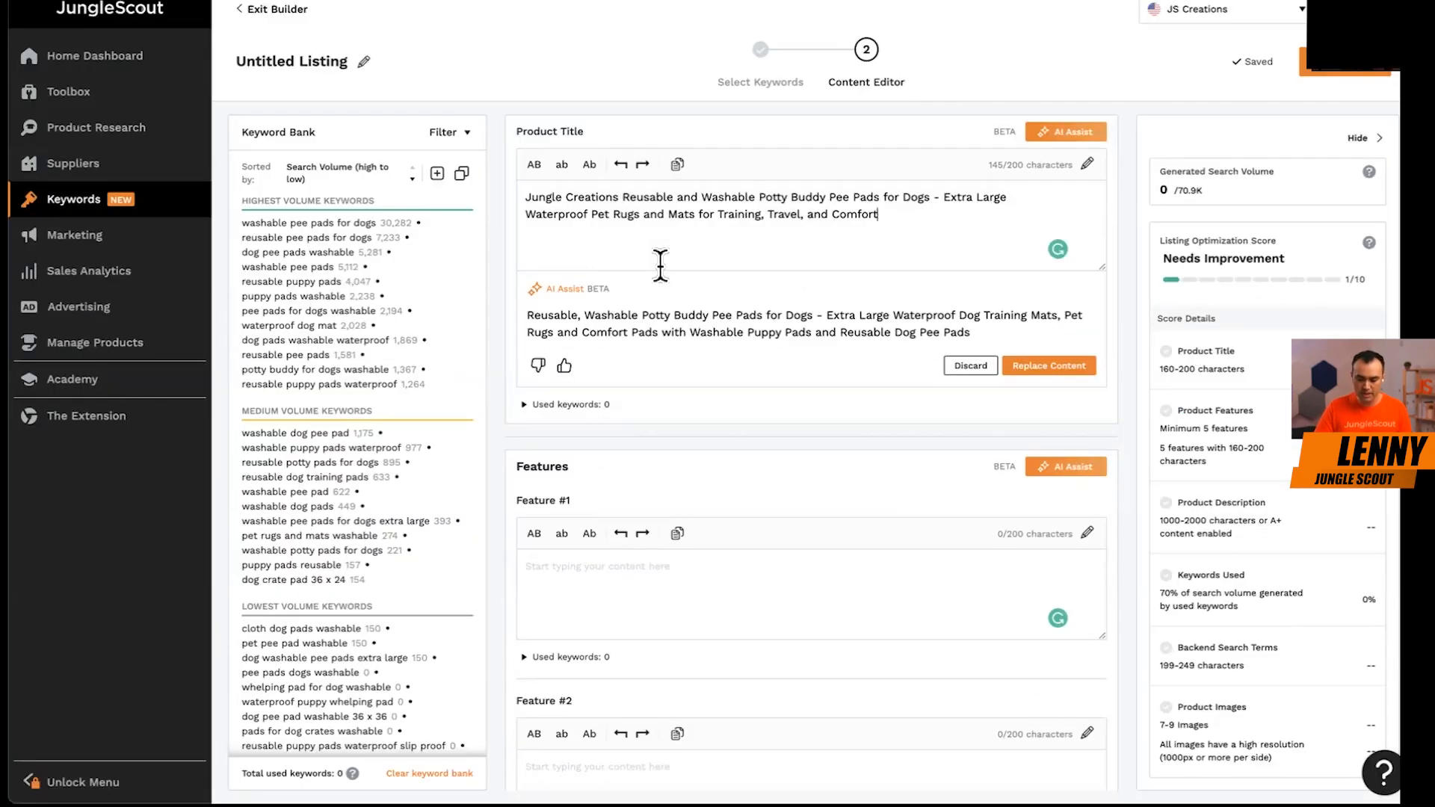
{"action": "left_click_drag", "start_coordinate": [243, 222], "coordinate": [370, 224]}
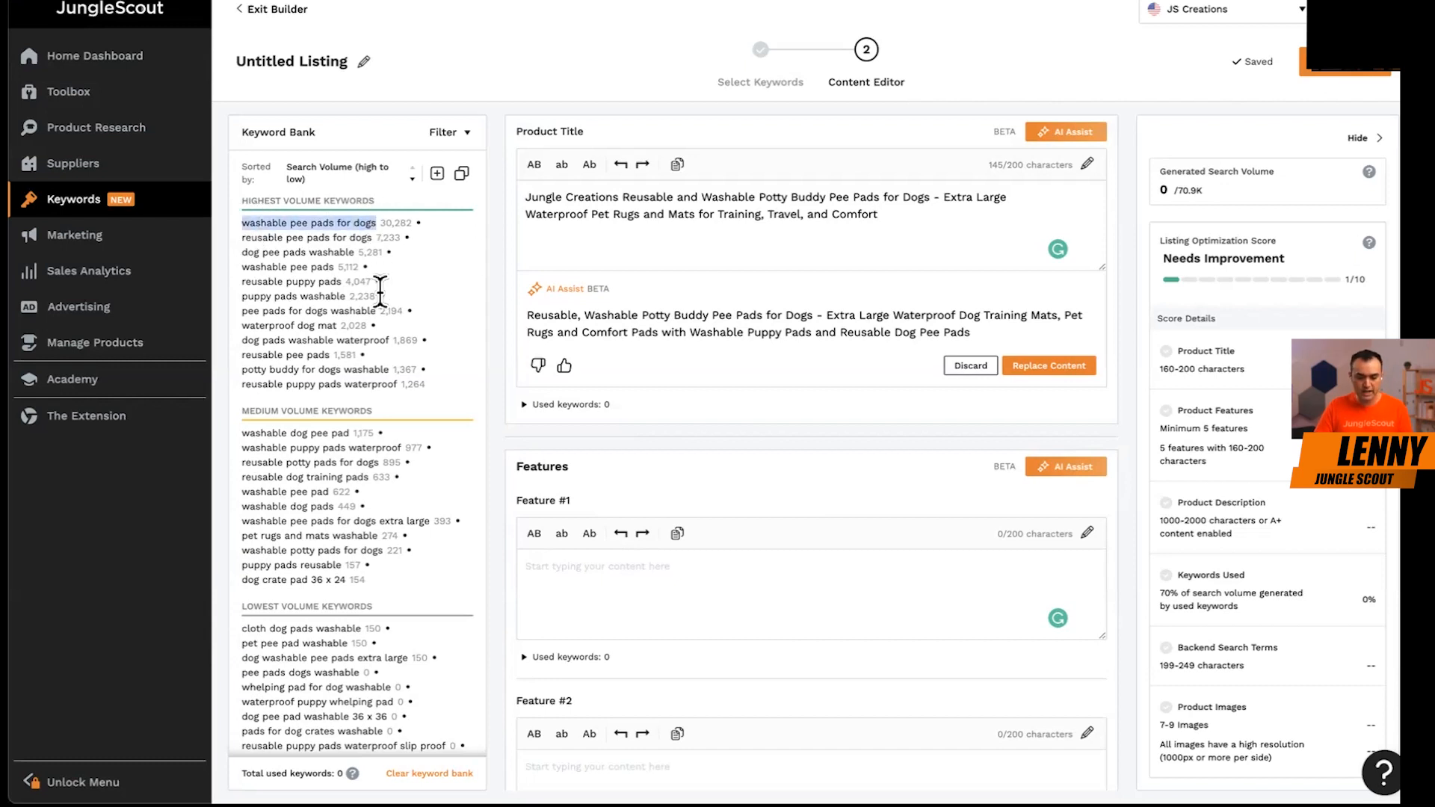
{"action": "left_click", "coordinate": [759, 198]}
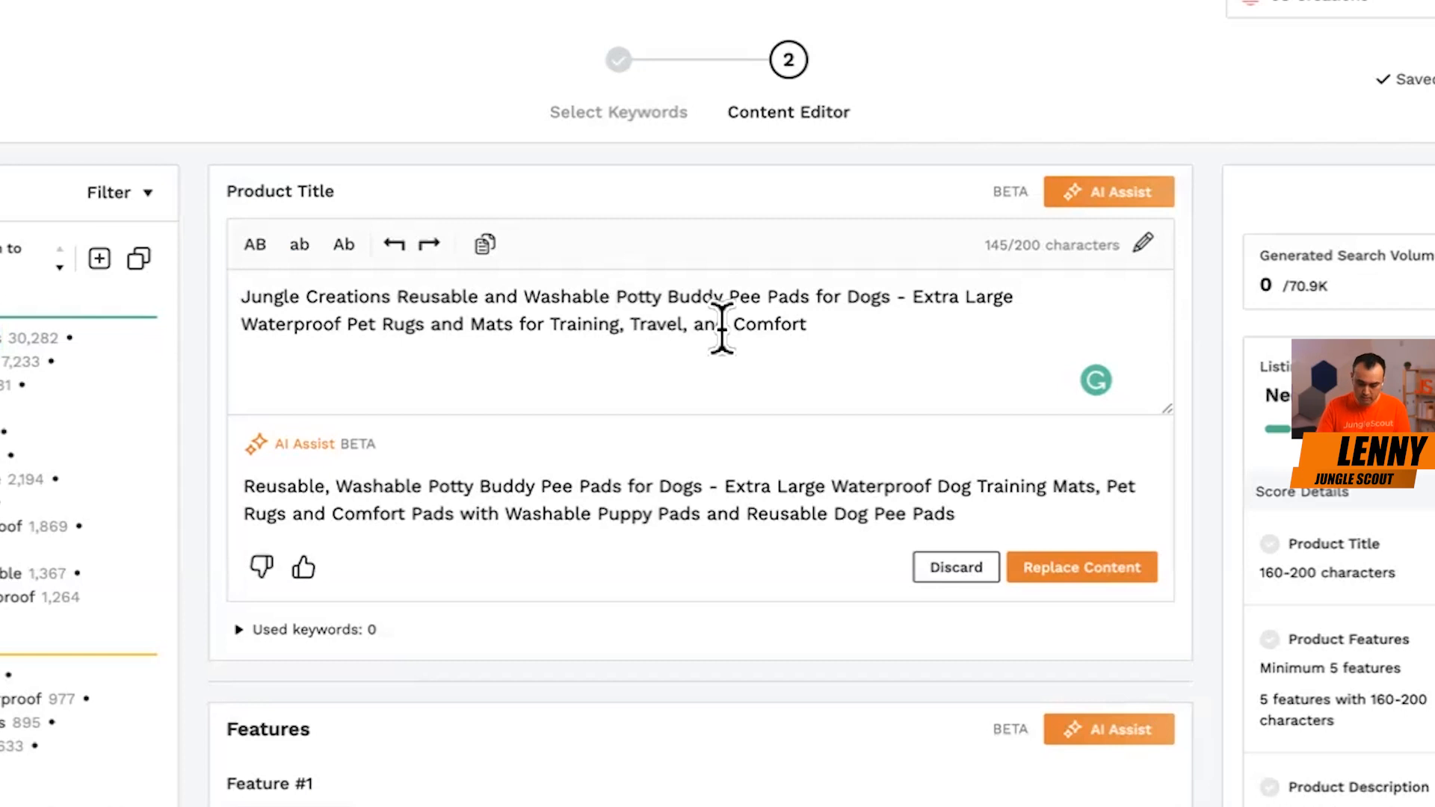
{"action": "type", "text": "Pee Pads for Dogs,"}
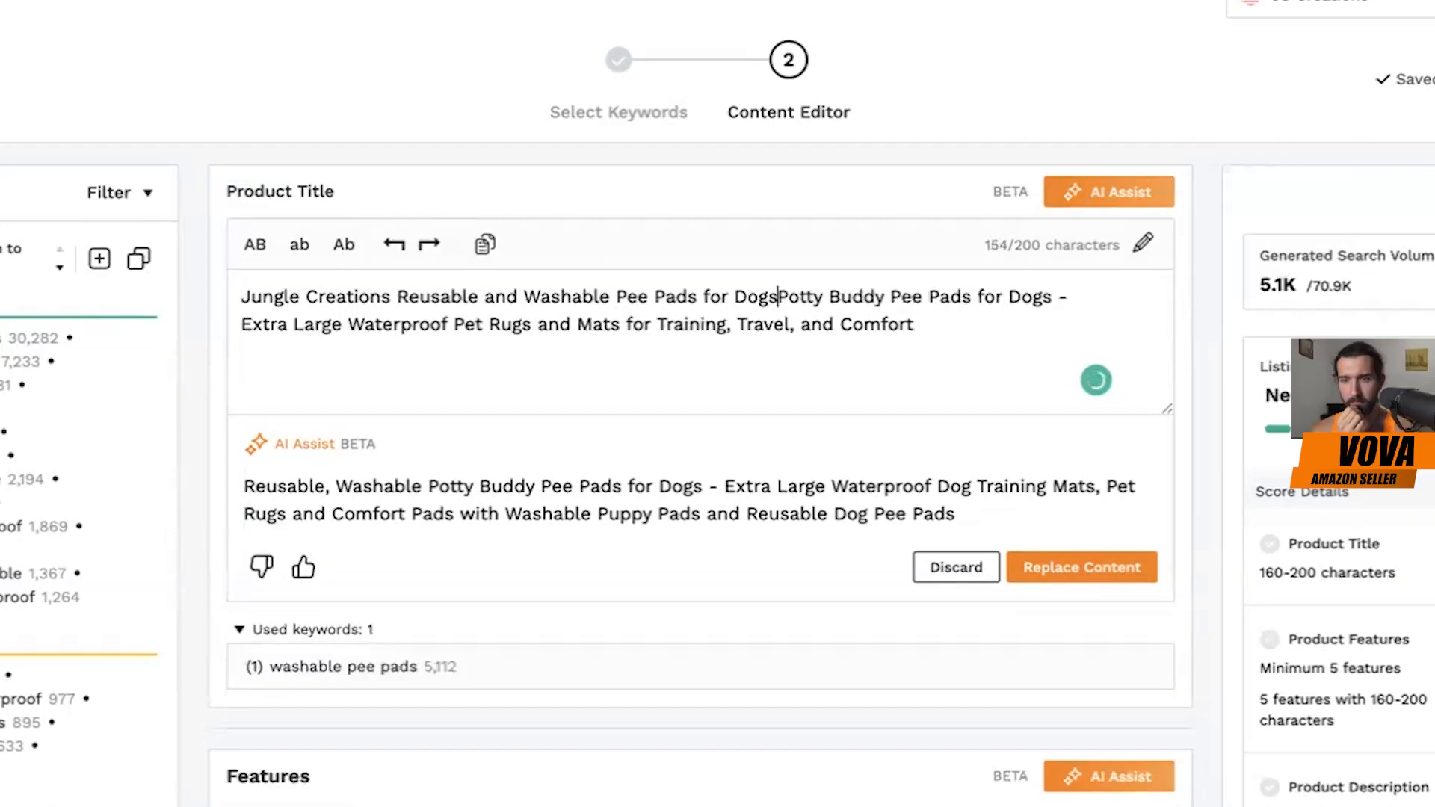
{"action": "left_click", "coordinate": [826, 324]}
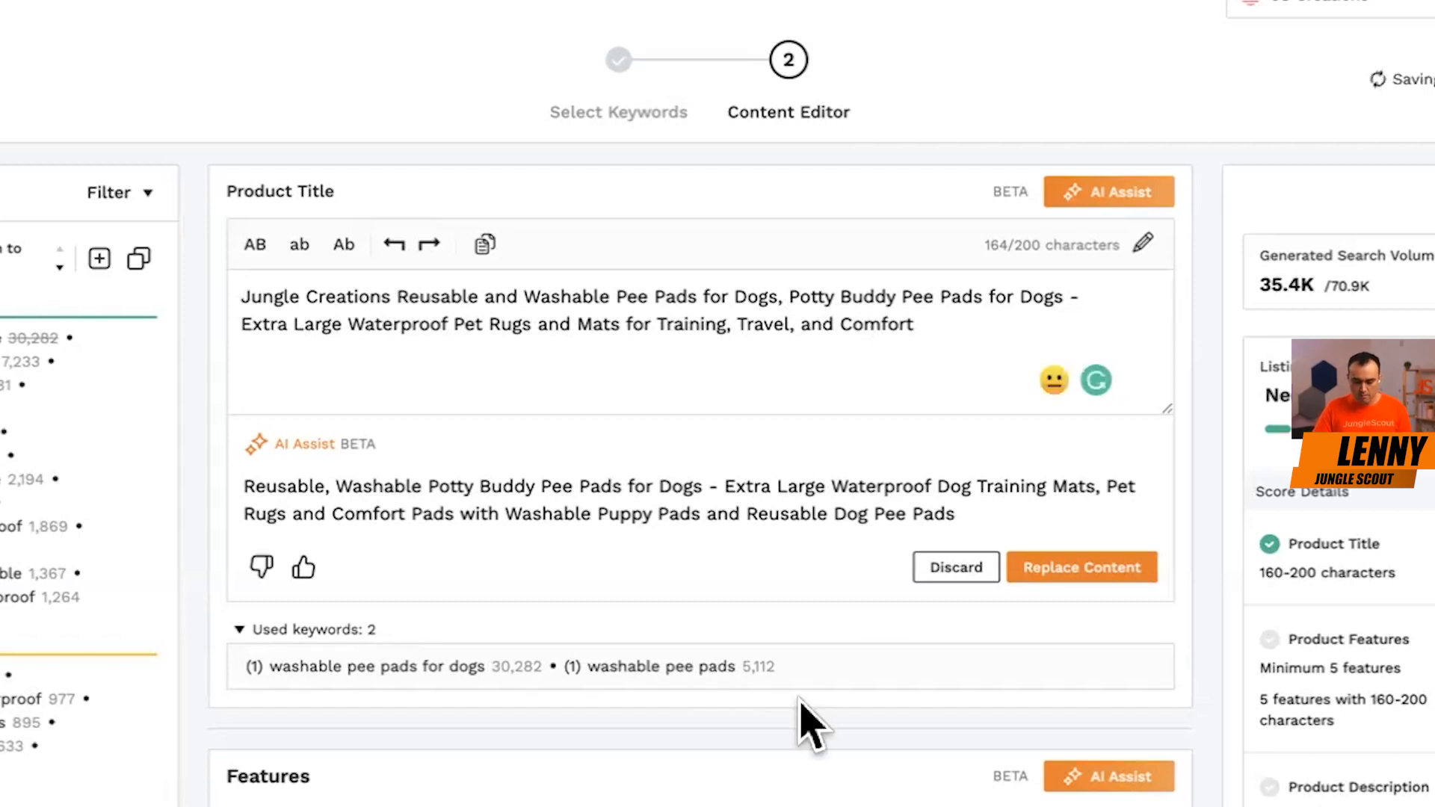
Generate AI Assist suggestions for all the product features.
{"action": "scroll", "coordinate": [805, 717], "scroll_direction": "down", "scroll_amount": 6}
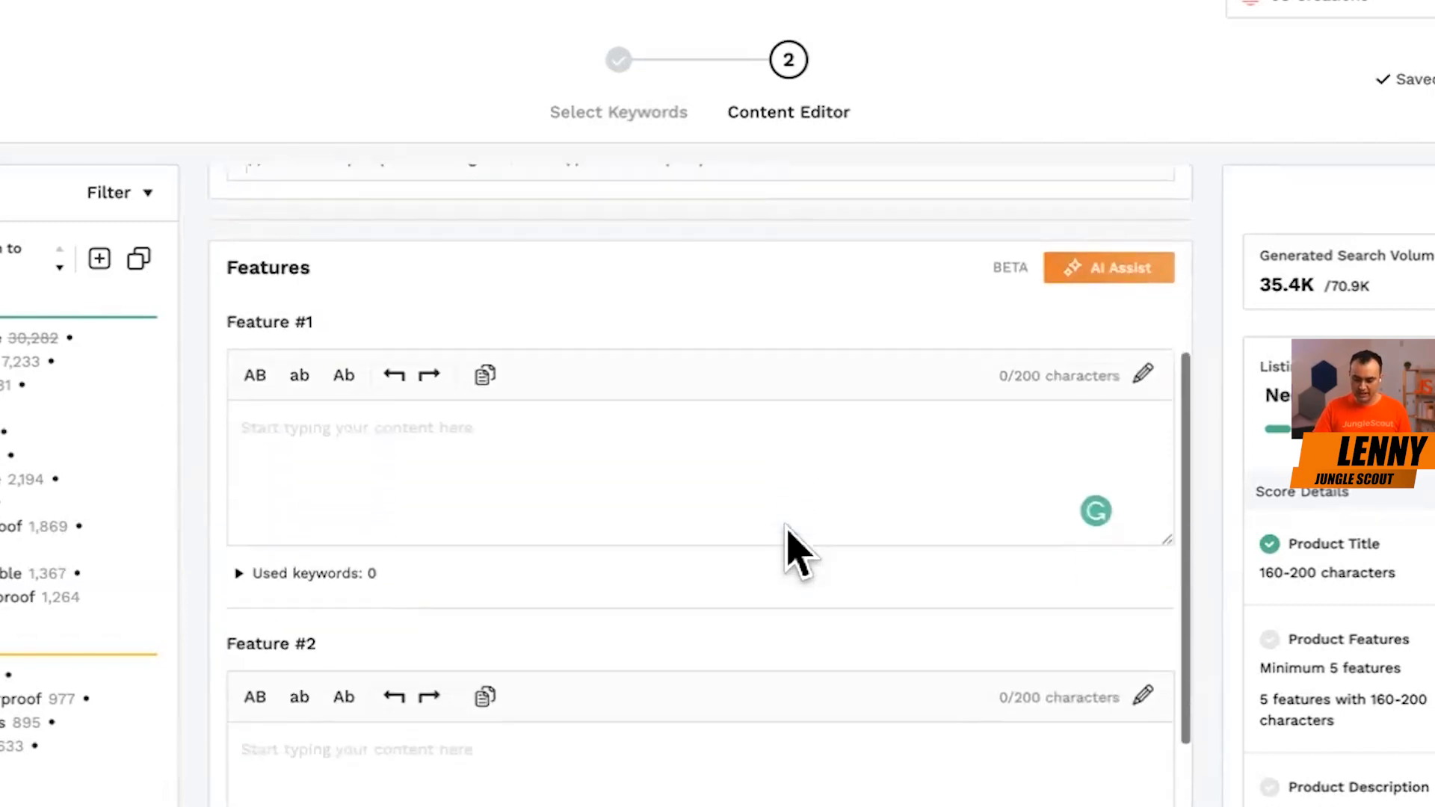
{"action": "left_click", "coordinate": [1088, 272]}
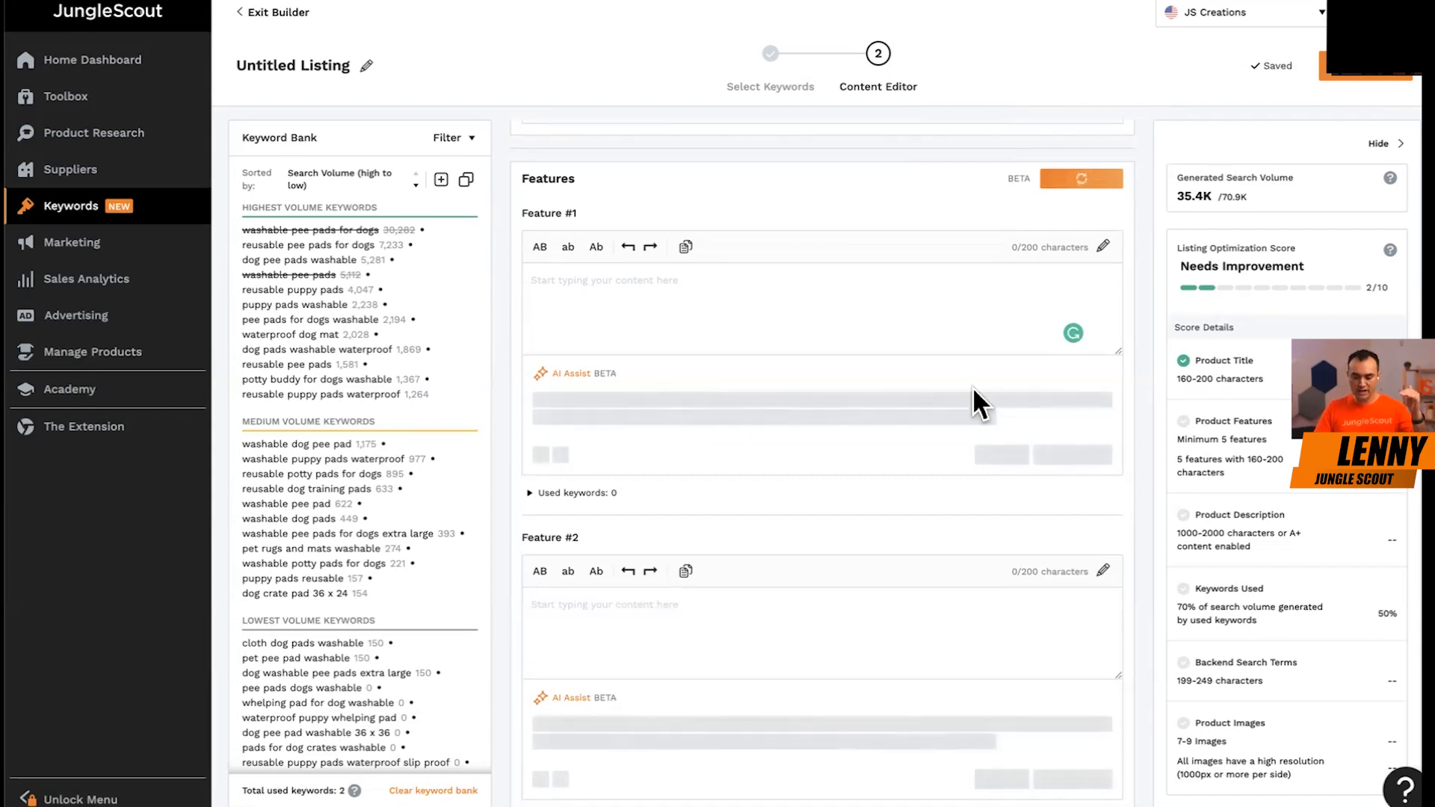
{"action": "scroll", "coordinate": [972, 387], "scroll_direction": "down", "scroll_amount": 3}
{"action": "scroll", "coordinate": [973, 387], "scroll_direction": "up", "scroll_amount": 2}
{"action": "scroll", "coordinate": [972, 387], "scroll_direction": "up", "scroll_amount": 2}
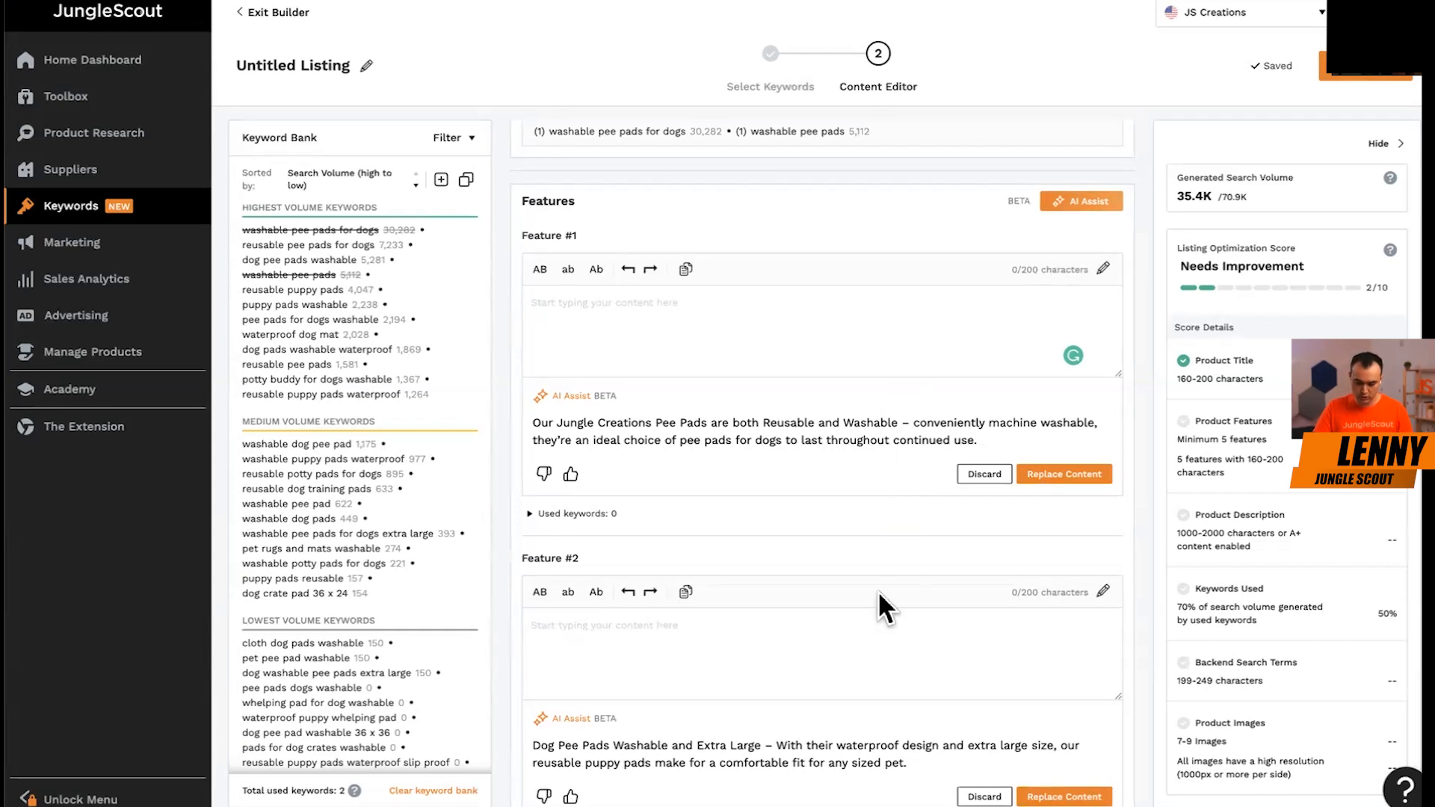
Read the AI suggestions for Feature #1 and Feature #2.
{"action": "scroll", "coordinate": [877, 590], "scroll_direction": "down", "scroll_amount": 2}
{"action": "scroll", "coordinate": [849, 663], "scroll_direction": "up", "scroll_amount": 1}
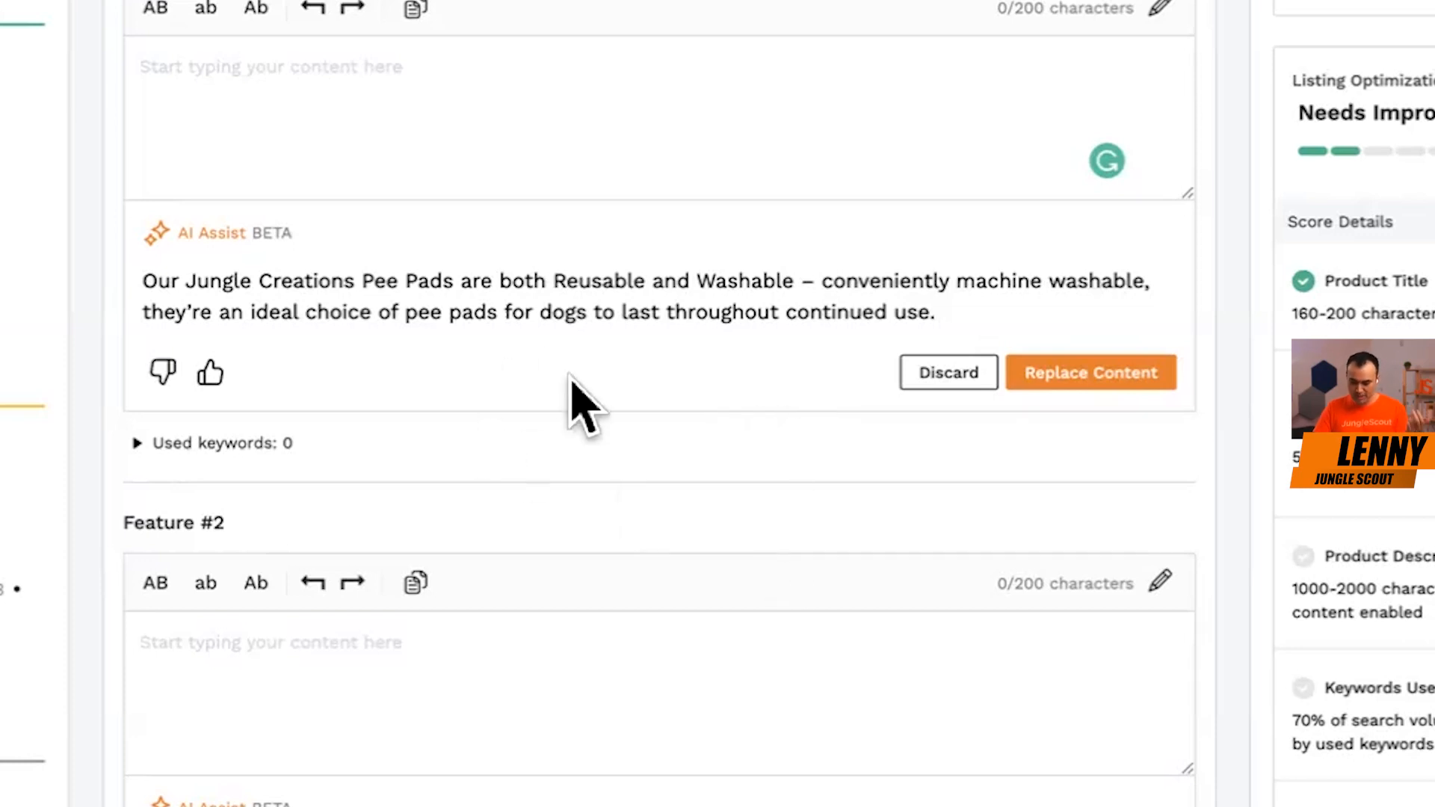
{"action": "scroll", "coordinate": [705, 425], "scroll_direction": "down", "scroll_amount": 3}
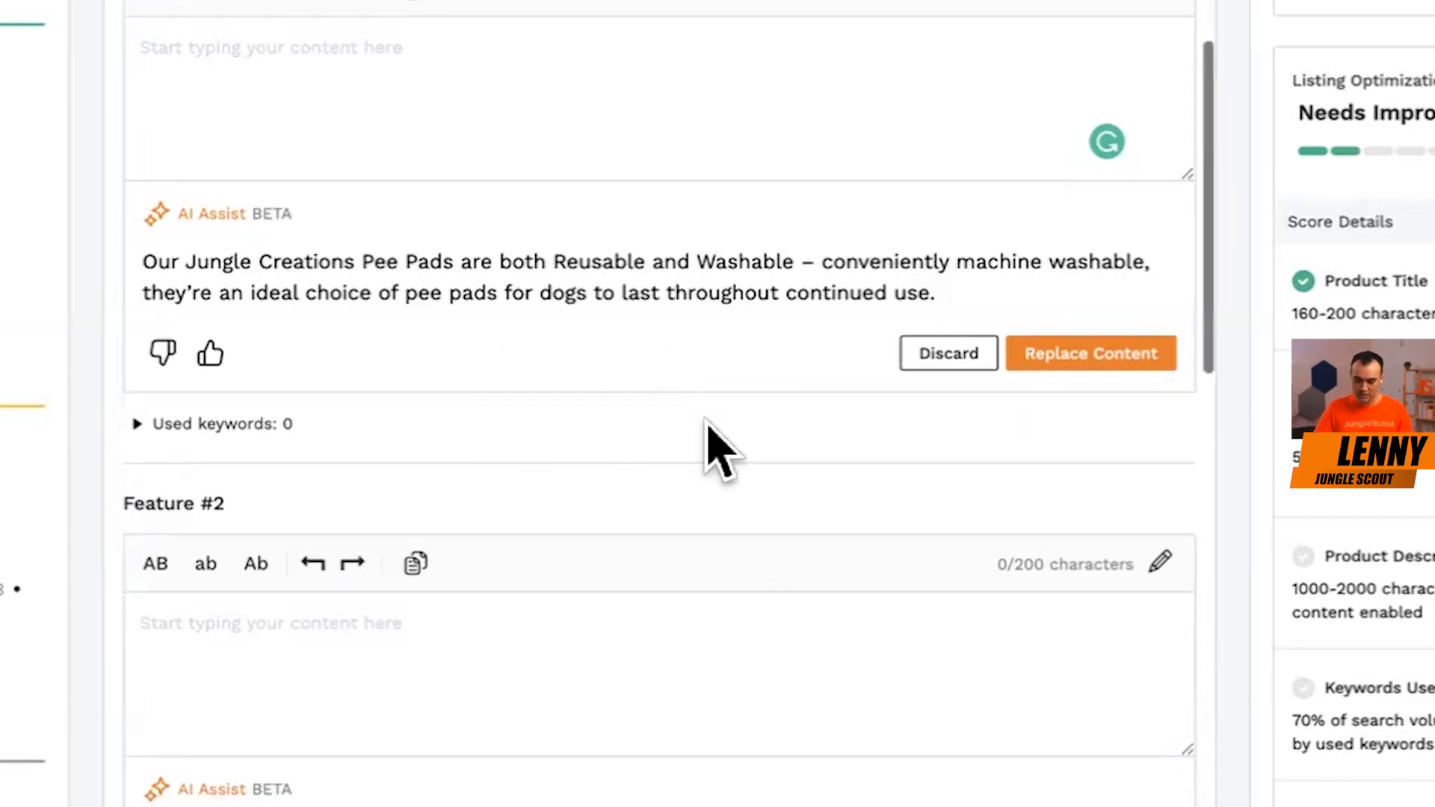
{"action": "scroll", "coordinate": [760, 490], "scroll_direction": "down", "scroll_amount": 10}
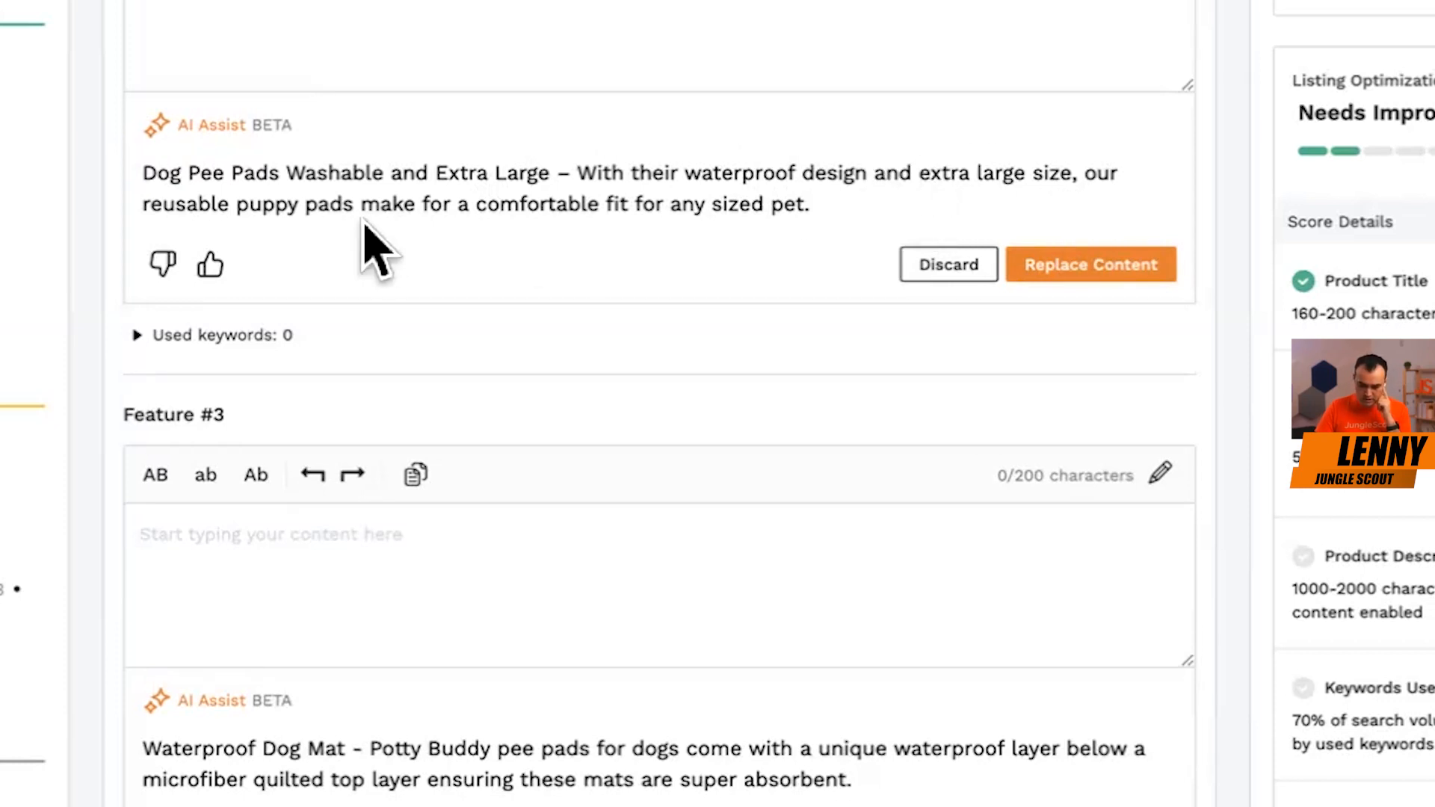
{"action": "scroll", "coordinate": [826, 439], "scroll_direction": "down", "scroll_amount": 5}
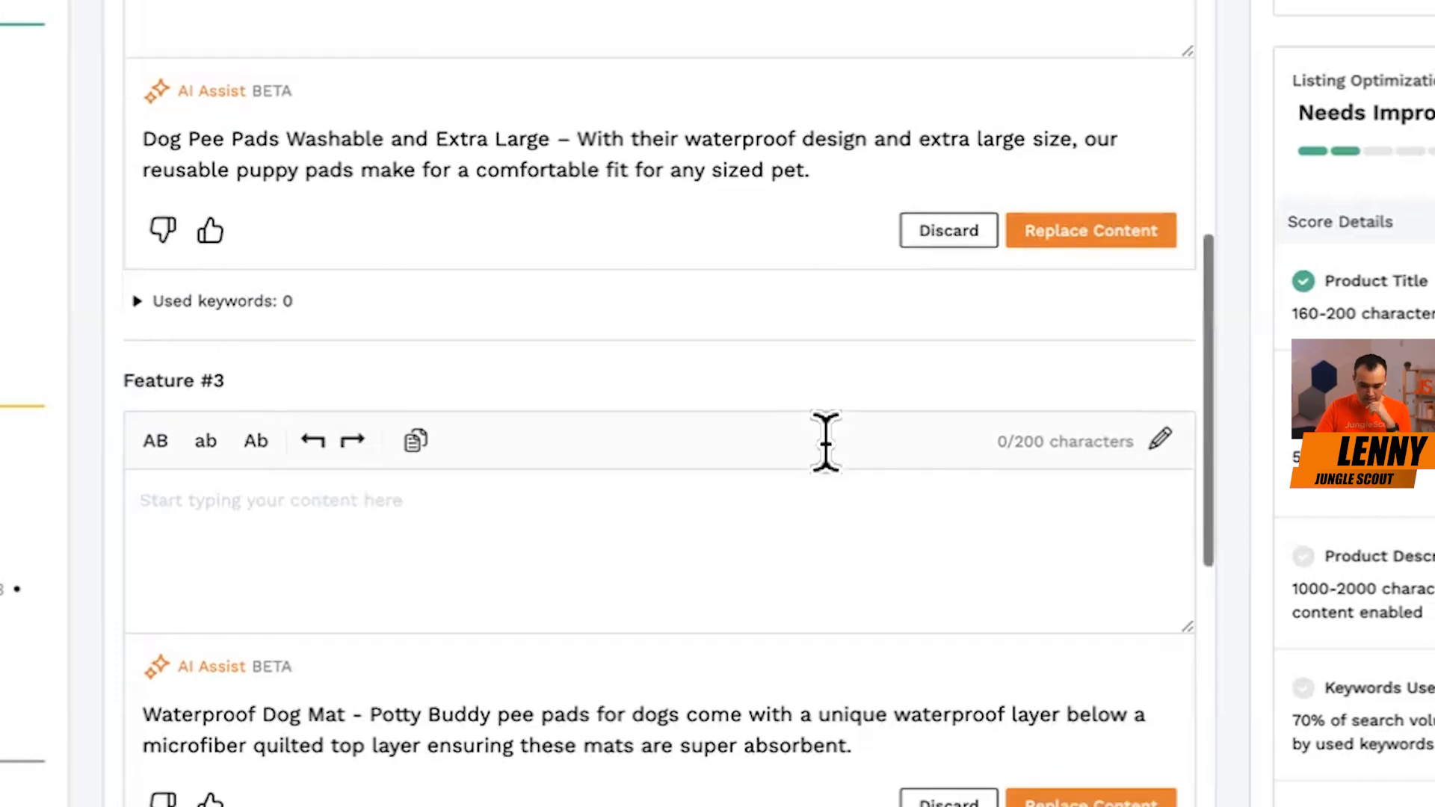
Review the AI suggestion for Feature #3, checking its waterproof dog mat heading and the wording on layers and absorbency.
{"action": "scroll", "coordinate": [827, 444], "scroll_direction": "down", "scroll_amount": 1}
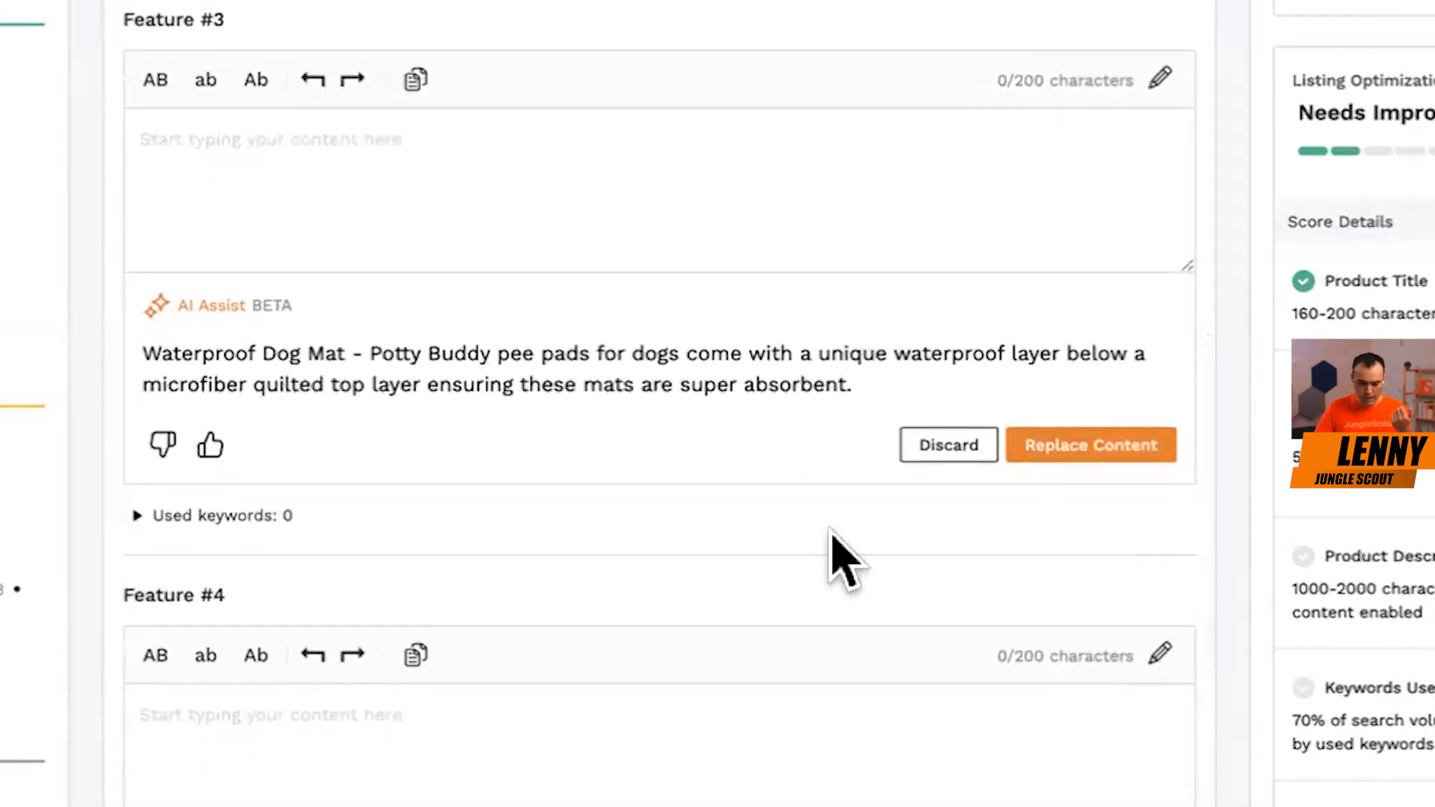
{"action": "scroll", "coordinate": [837, 550], "scroll_direction": "down", "scroll_amount": 3}
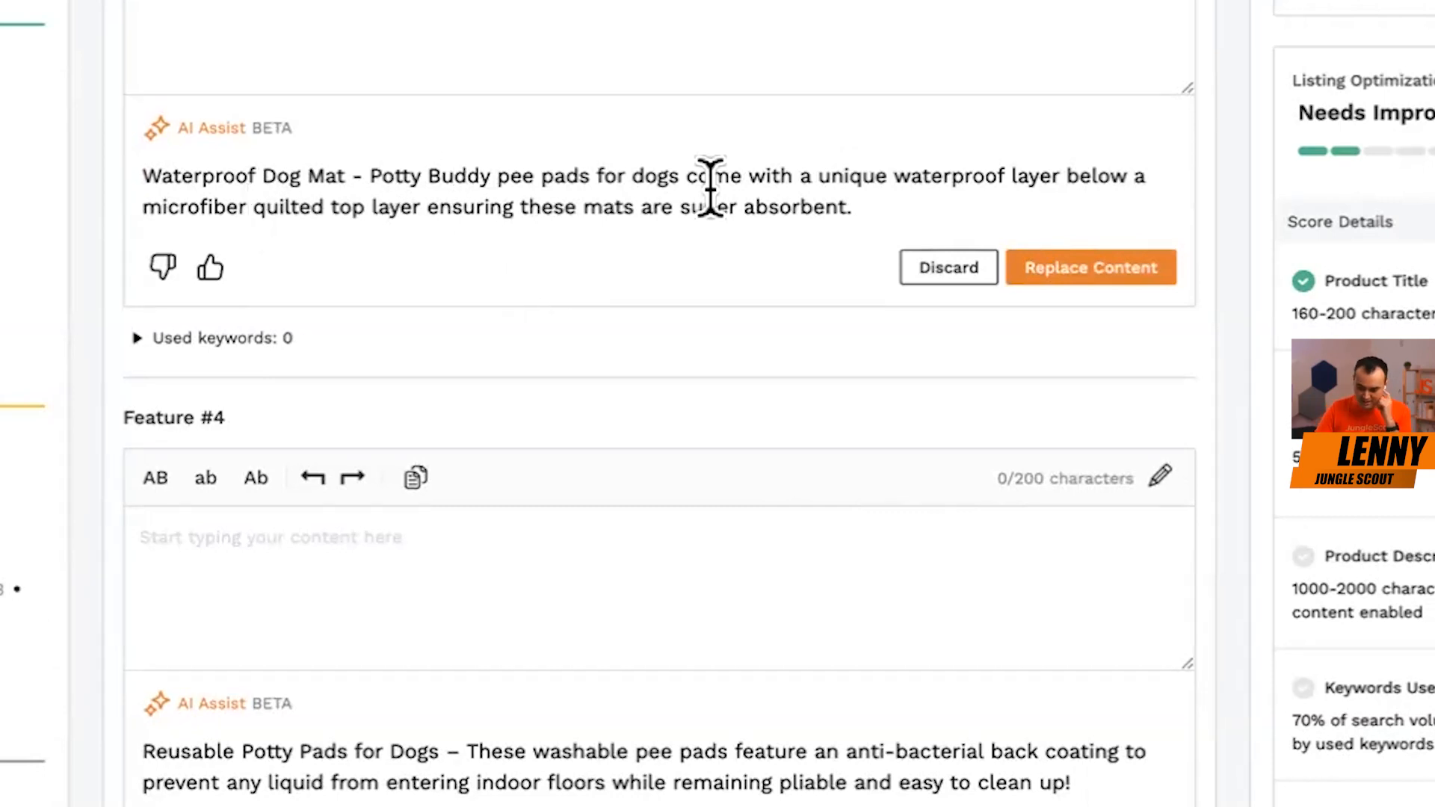
{"action": "scroll", "coordinate": [743, 217], "scroll_direction": "down", "scroll_amount": 1}
{"action": "left_click_drag", "start_coordinate": [193, 128], "coordinate": [346, 125]}
{"action": "left_click", "coordinate": [288, 127]}
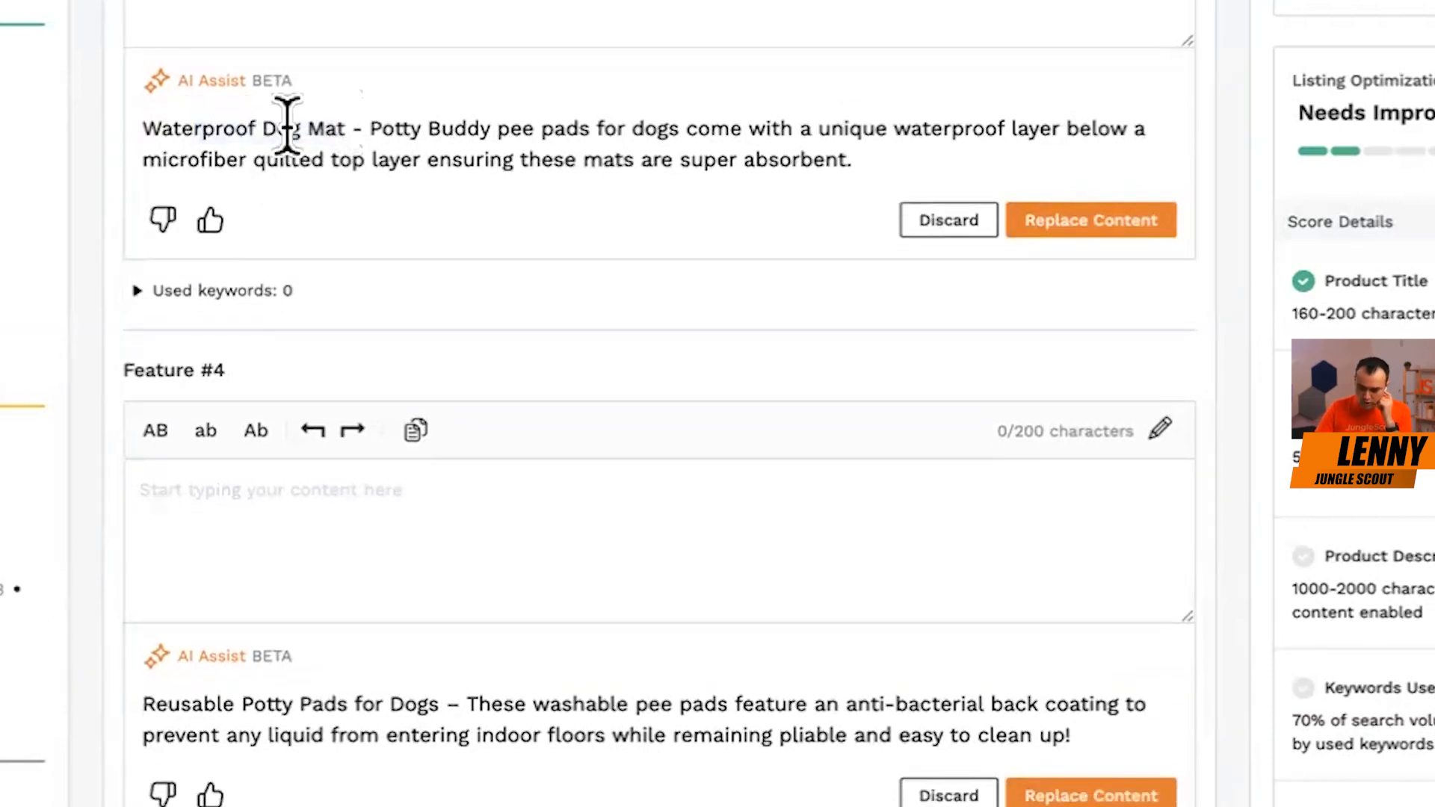
{"action": "left_click_drag", "start_coordinate": [768, 129], "coordinate": [870, 156]}
{"action": "scroll", "coordinate": [869, 155], "scroll_direction": "up", "scroll_amount": 5}
{"action": "scroll", "coordinate": [869, 149], "scroll_direction": "up", "scroll_amount": 5}
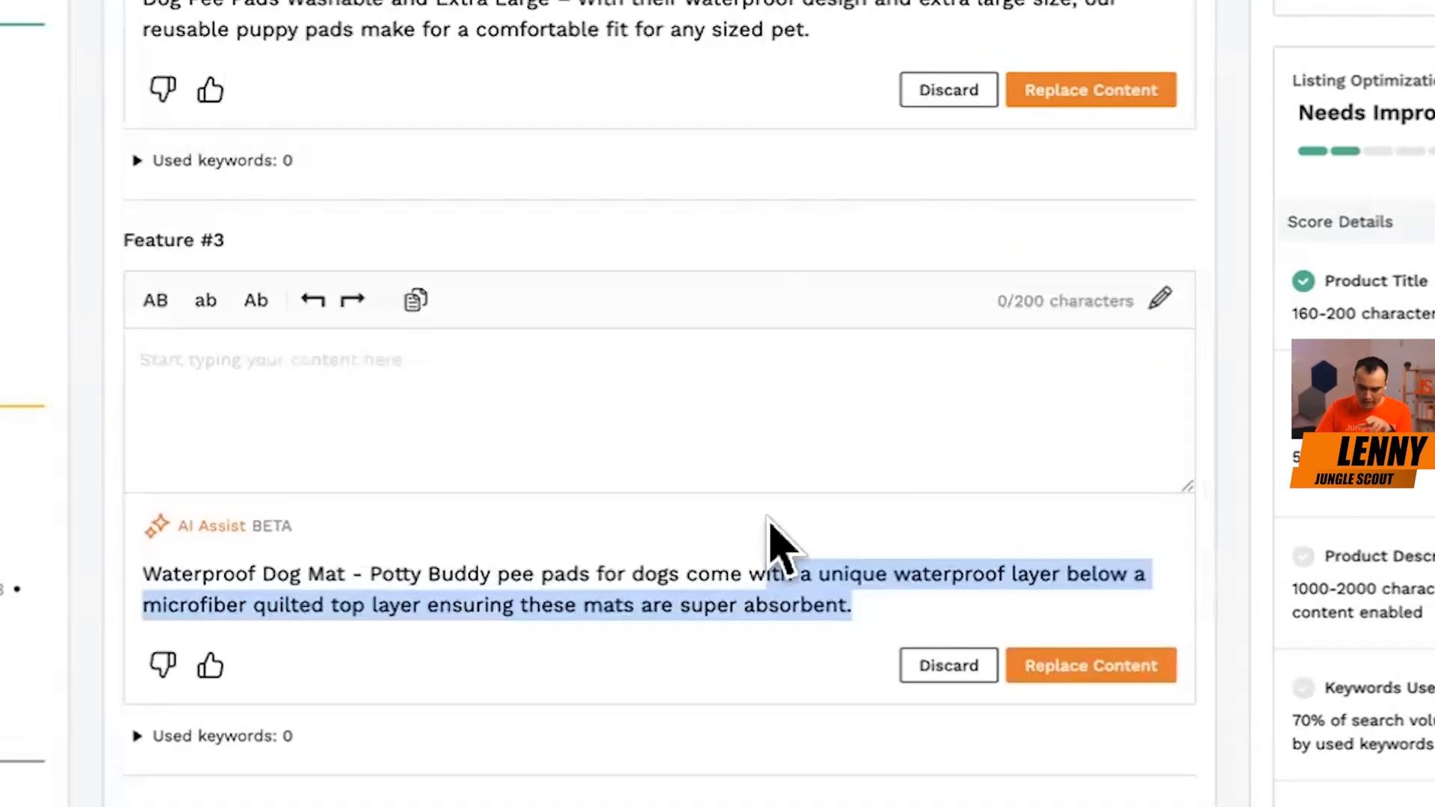
{"action": "left_click", "coordinate": [770, 561]}
{"action": "scroll", "coordinate": [790, 648], "scroll_direction": "down", "scroll_amount": 5}
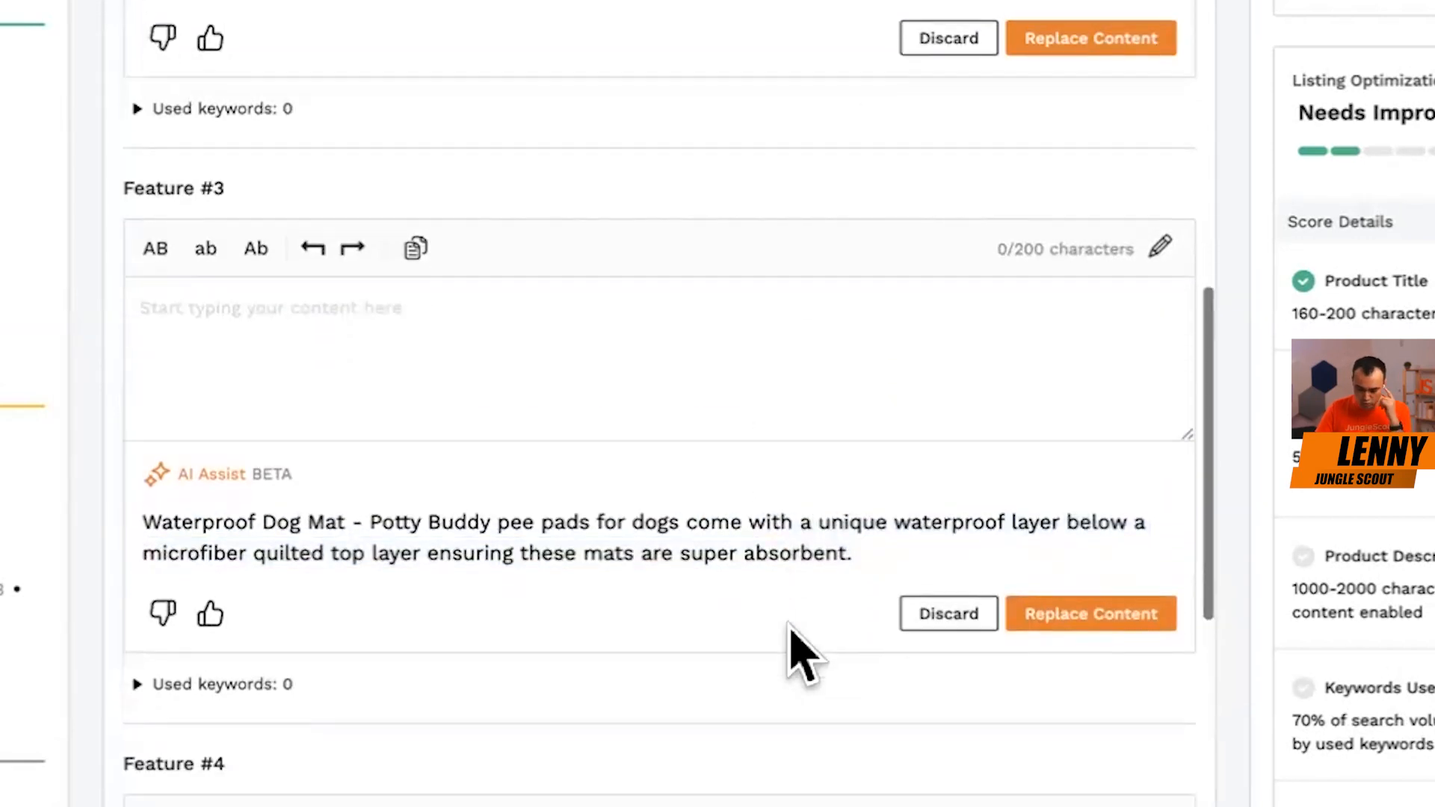
Review the AI suggestion for Feature #4, checking the claims on anti-bacterial back coating and preventing liquid on floors.
{"action": "scroll", "coordinate": [553, 535], "scroll_direction": "down", "scroll_amount": 5}
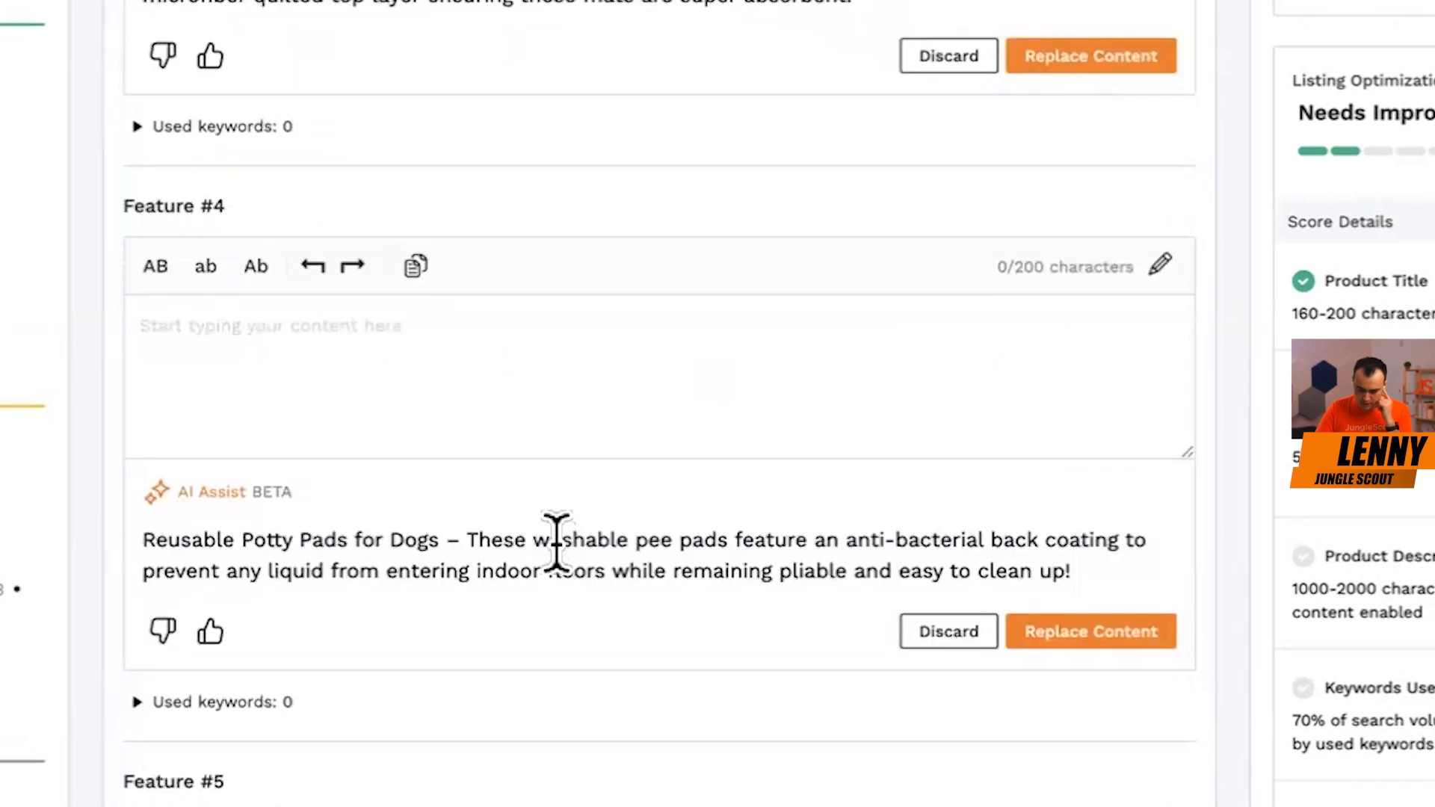
{"action": "left_click_drag", "start_coordinate": [740, 539], "coordinate": [989, 535]}
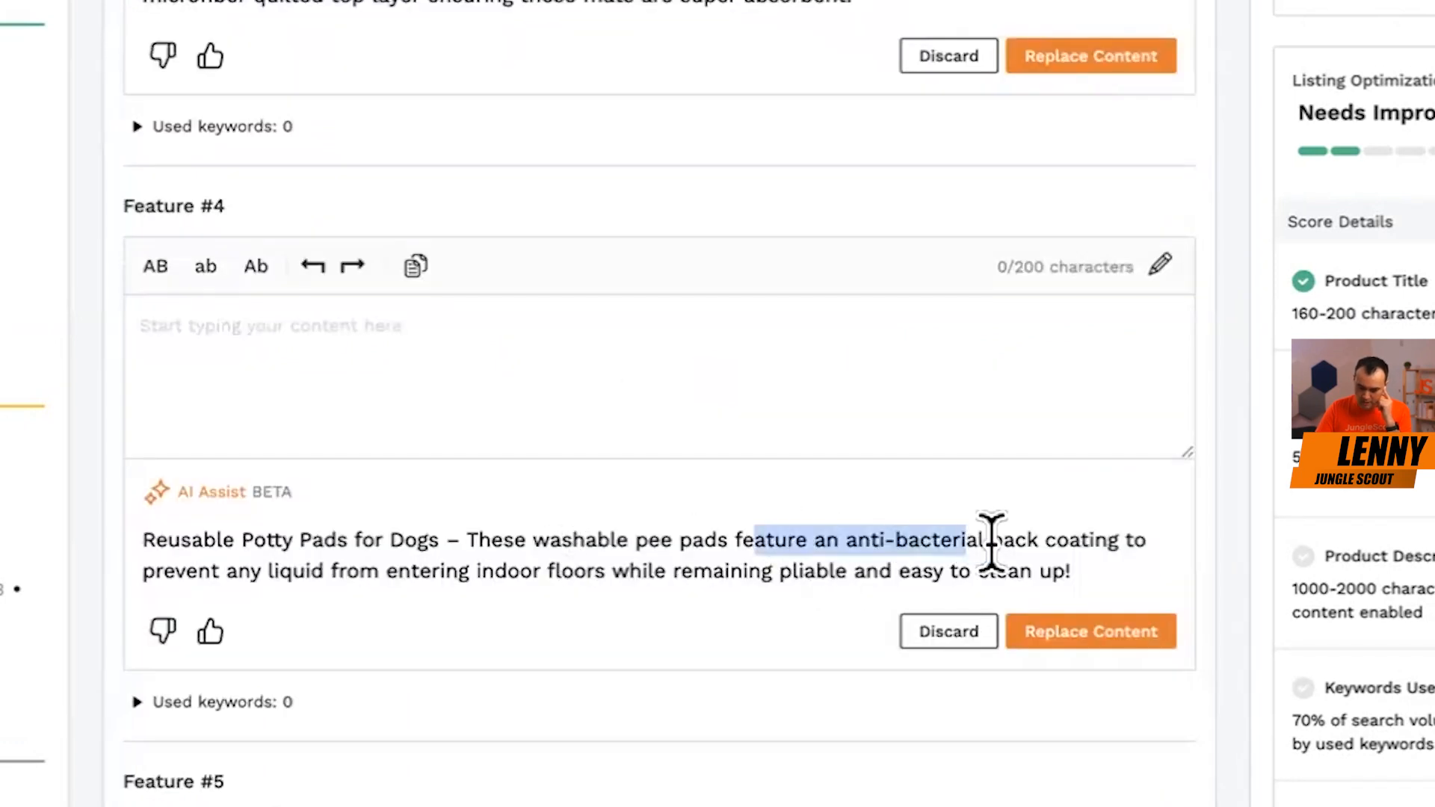
{"action": "left_click", "coordinate": [989, 535]}
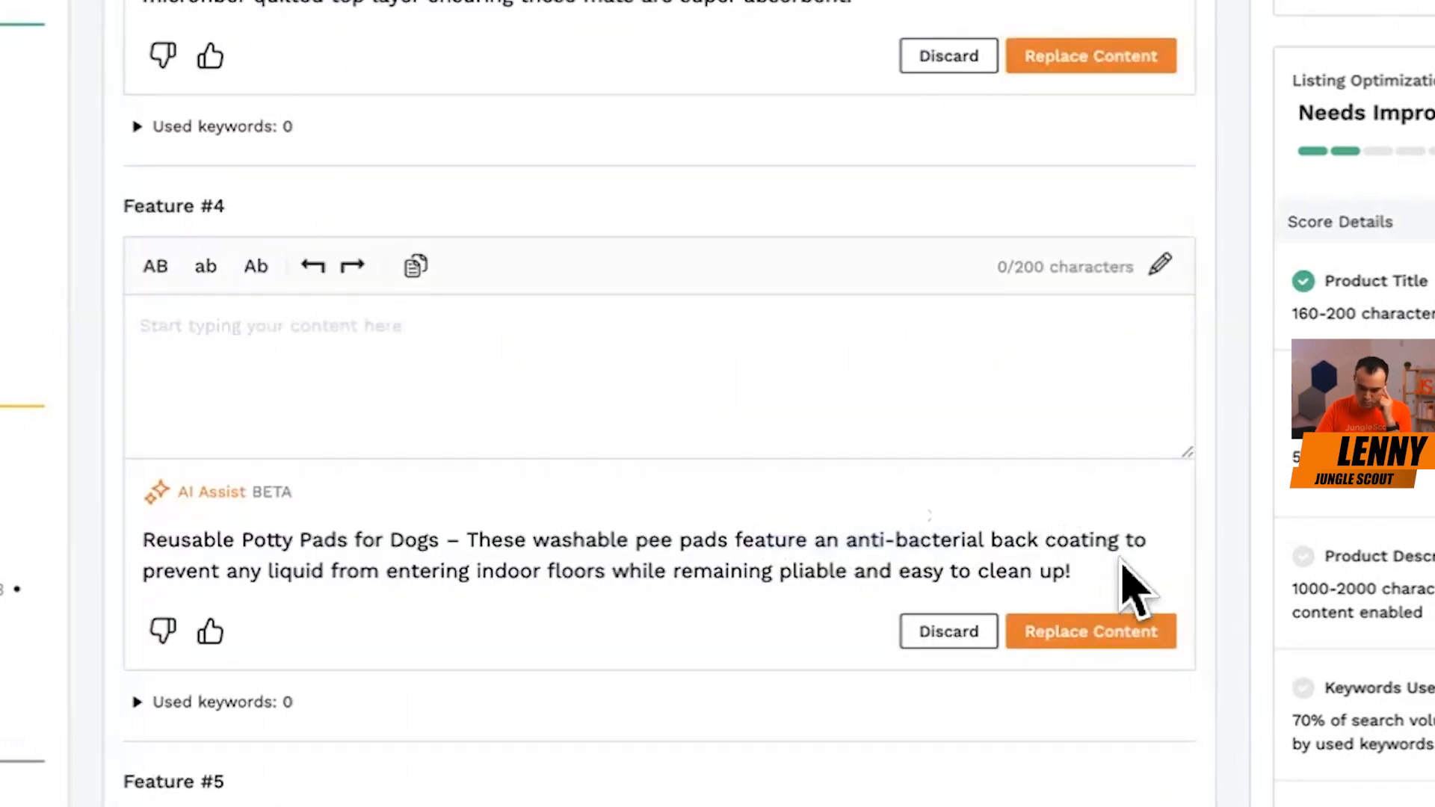
{"action": "left_click_drag", "start_coordinate": [212, 569], "coordinate": [561, 568]}
{"action": "left_click", "coordinate": [647, 570]}
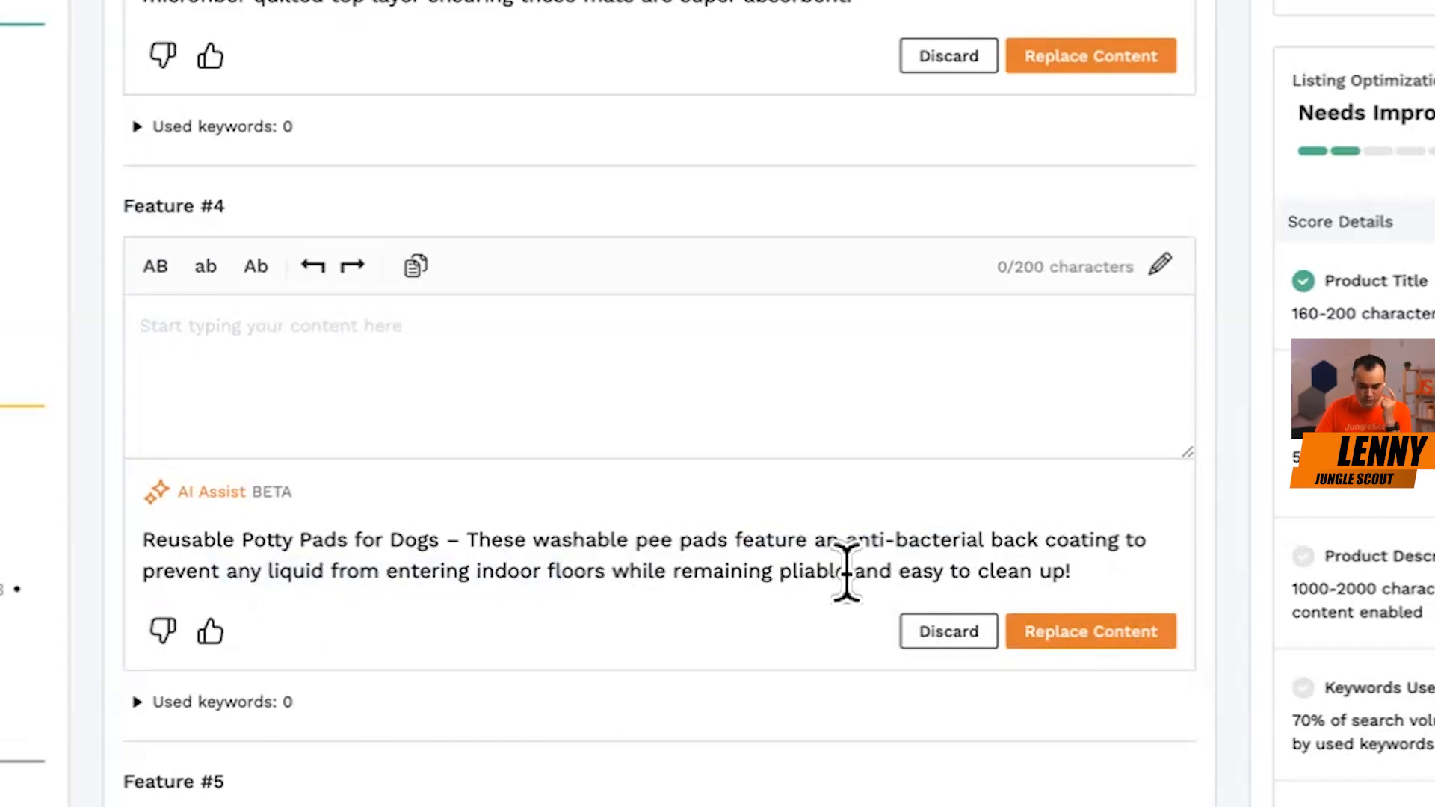
Replace the content of Features #1 through #5 with their AI Assist suggestions.
{"action": "scroll", "coordinate": [650, 586], "scroll_direction": "up", "scroll_amount": 8}
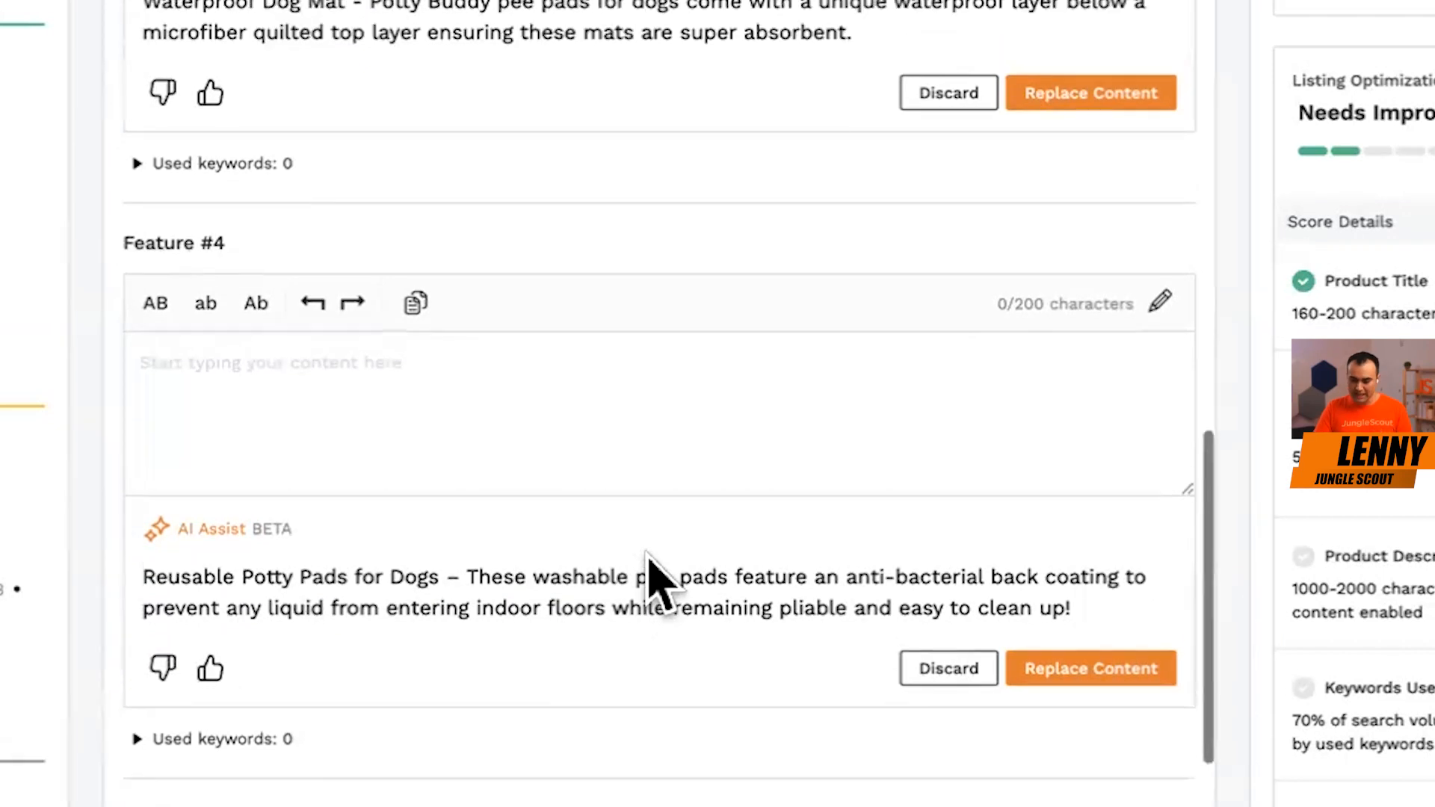
{"action": "scroll", "coordinate": [651, 585], "scroll_direction": "up", "scroll_amount": 10}
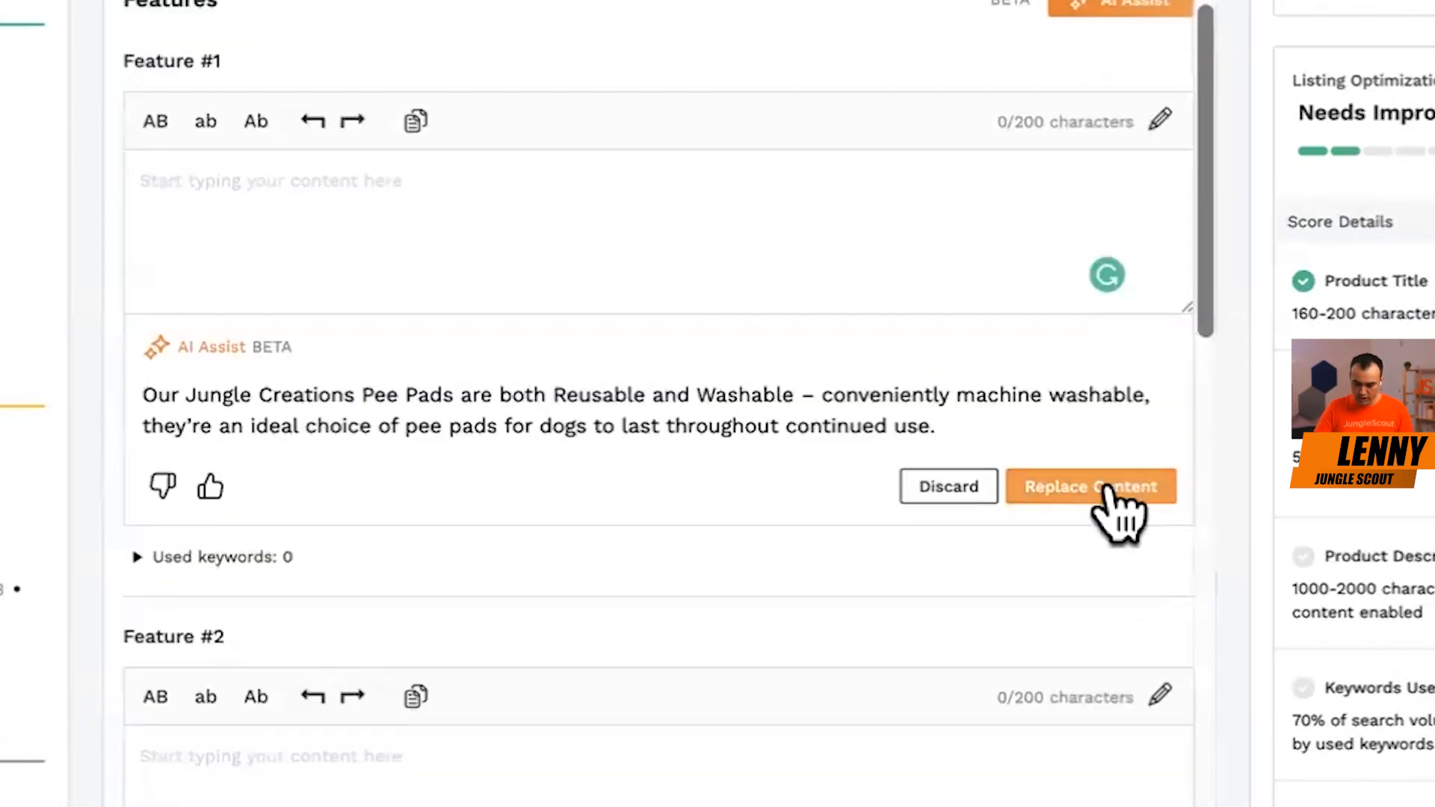
{"action": "left_click", "coordinate": [1113, 486]}
{"action": "scroll", "coordinate": [932, 480], "scroll_direction": "down", "scroll_amount": 3}
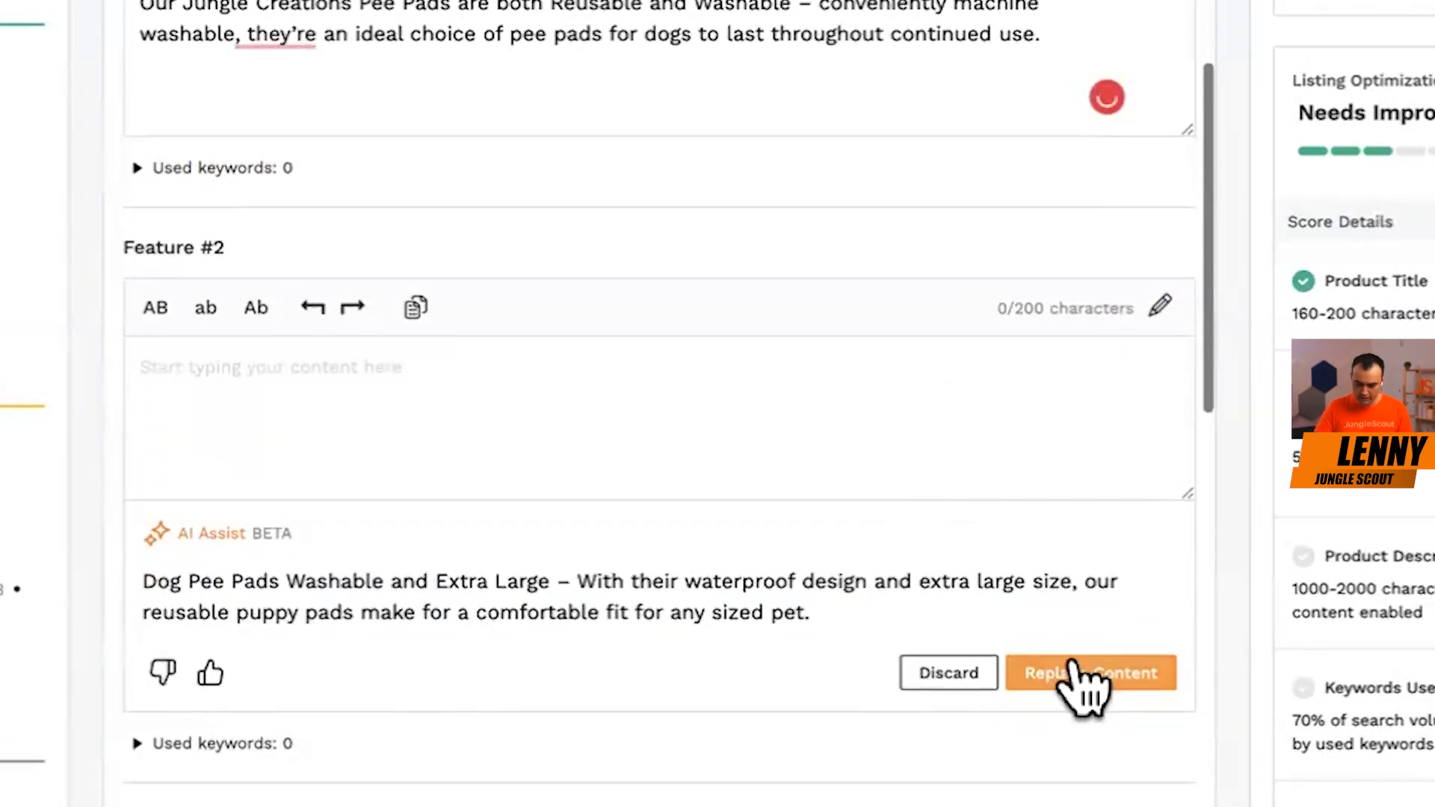
{"action": "left_click", "coordinate": [1083, 674]}
{"action": "left_click", "coordinate": [1033, 558]}
{"action": "scroll", "coordinate": [1034, 559], "scroll_direction": "down", "scroll_amount": 5}
{"action": "left_click", "coordinate": [1039, 409]}
{"action": "scroll", "coordinate": [961, 506], "scroll_direction": "down", "scroll_amount": 4}
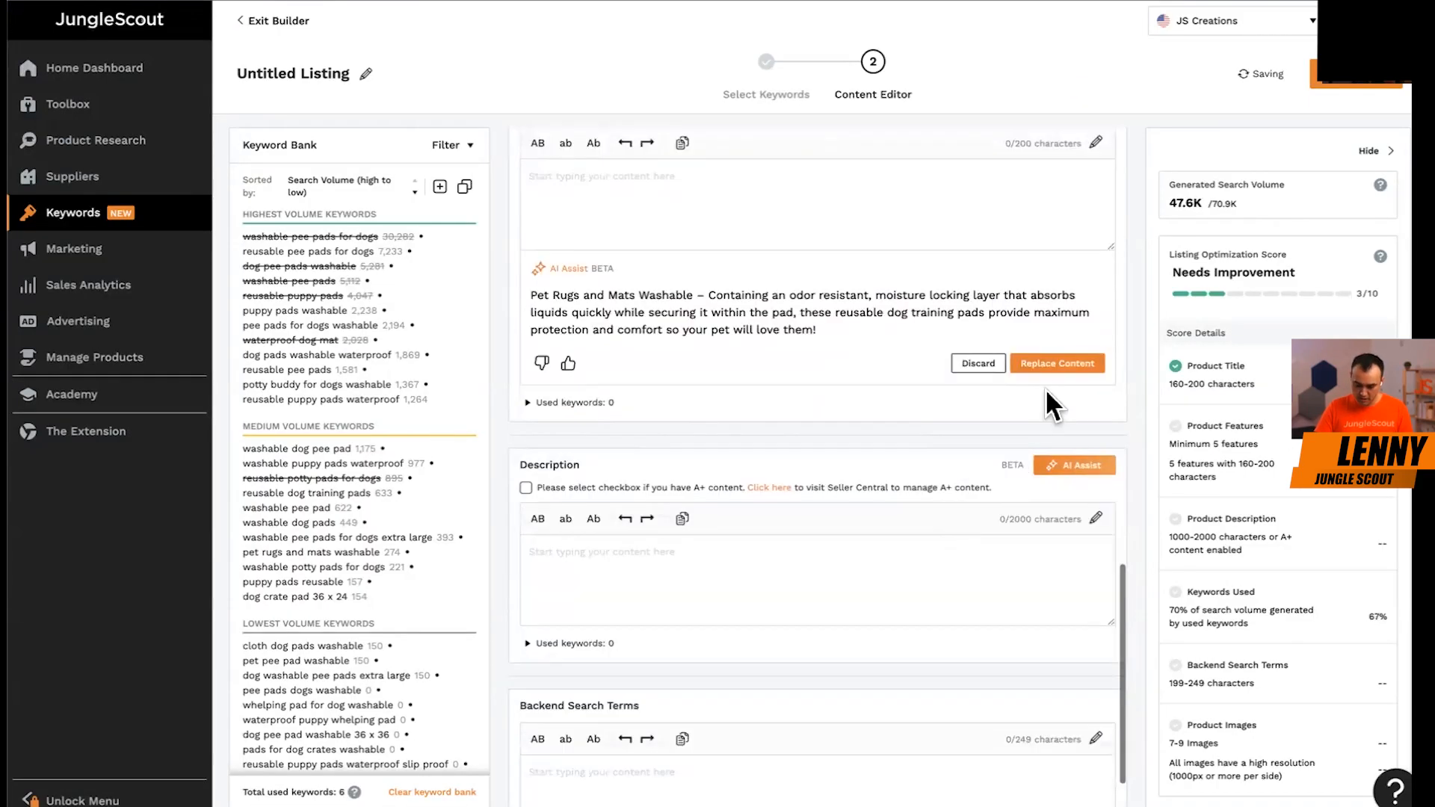
{"action": "left_click", "coordinate": [1043, 363]}
Generate a second set of AI Assist suggestions for the product features and read the one for Feature #1.
{"action": "scroll", "coordinate": [1043, 357], "scroll_direction": "up", "scroll_amount": 15}
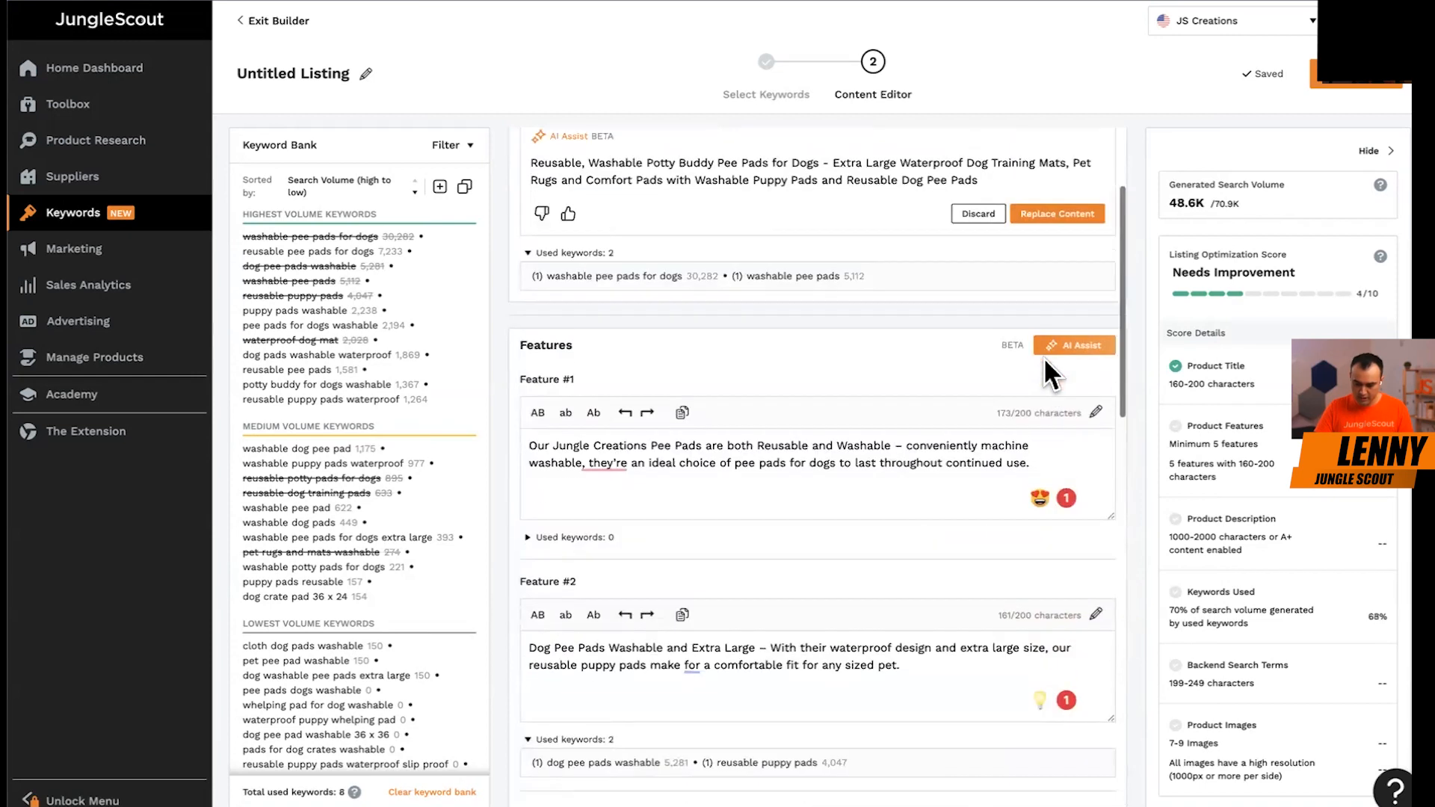
{"action": "left_click", "coordinate": [1070, 344]}
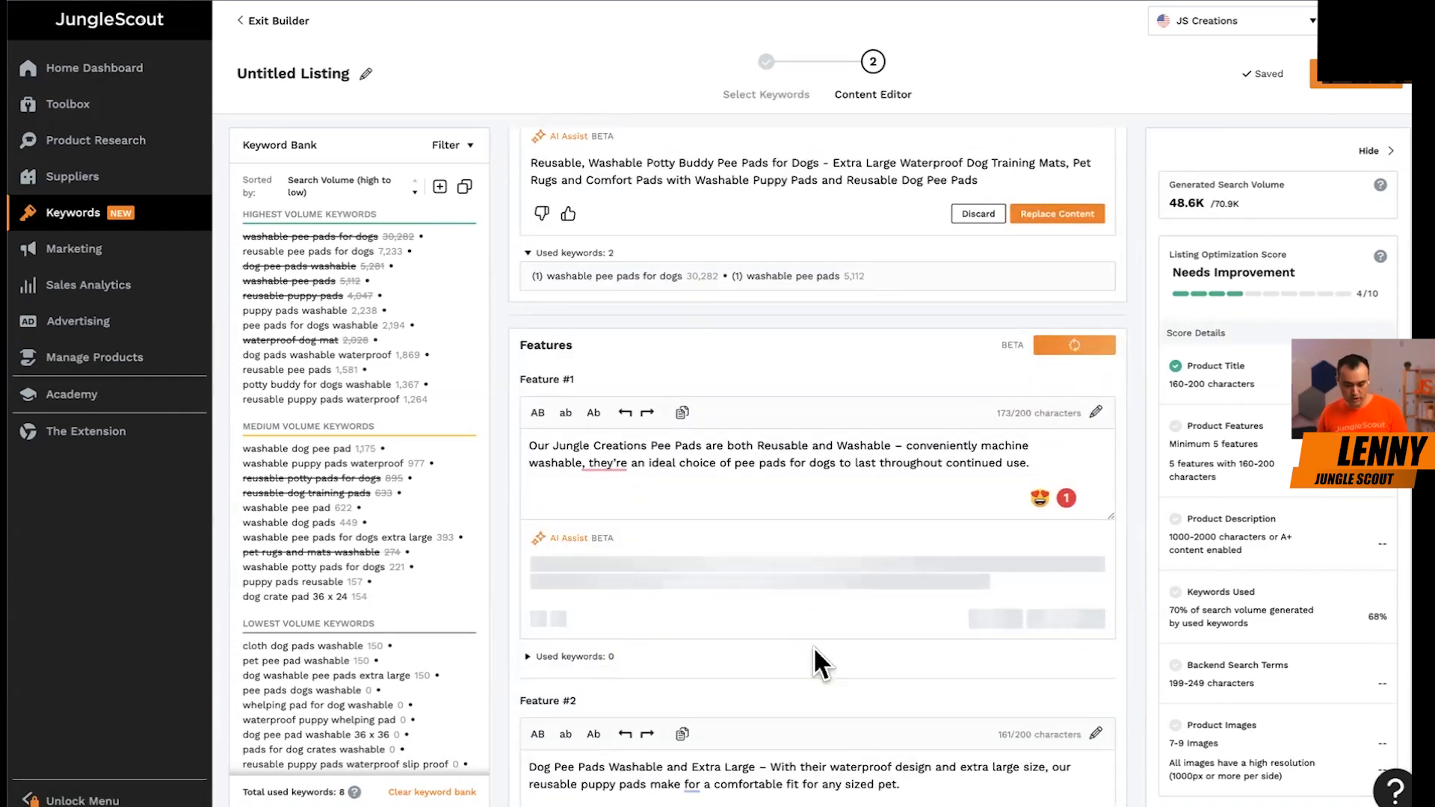
{"action": "scroll", "coordinate": [849, 640], "scroll_direction": "down", "scroll_amount": 3}
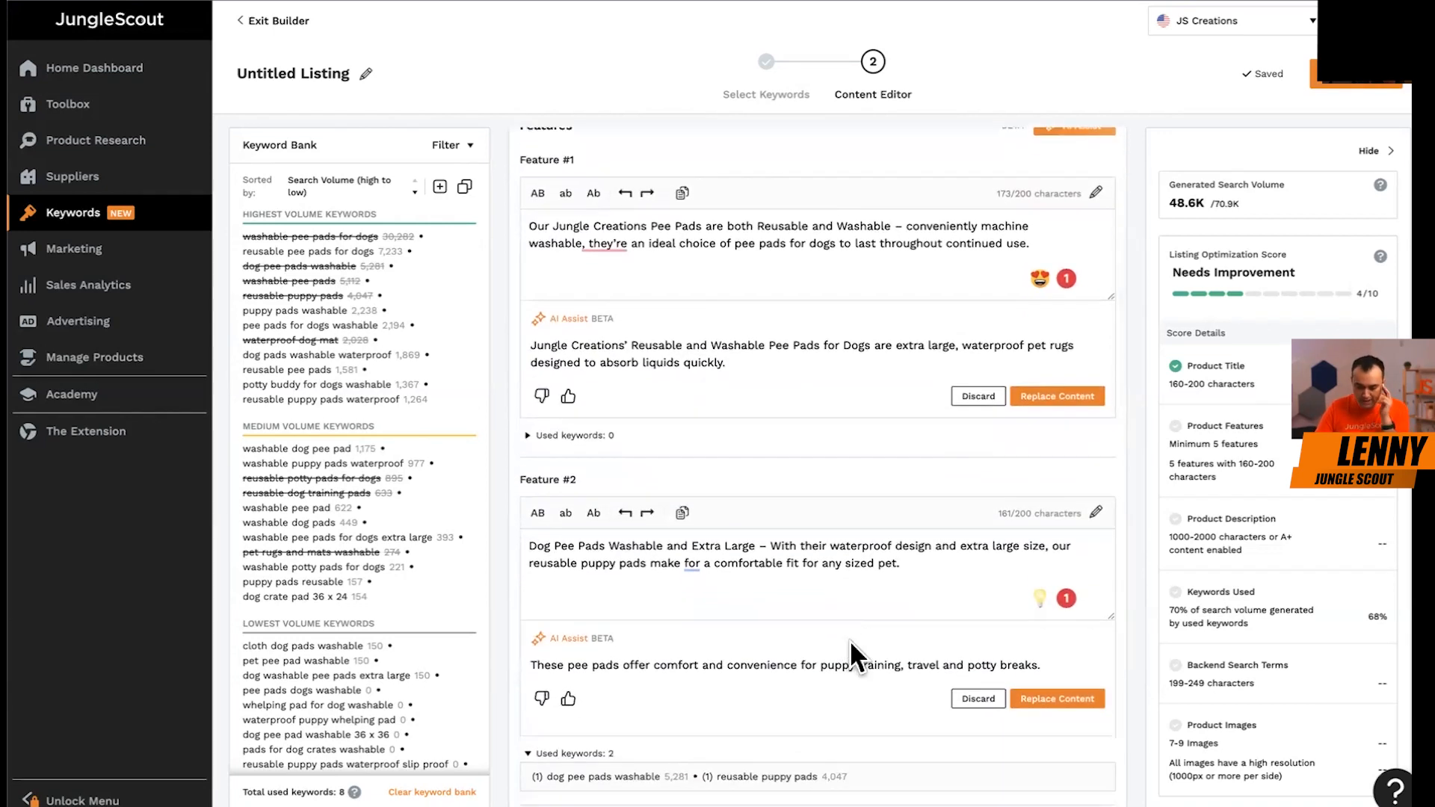
{"action": "scroll", "coordinate": [849, 640], "scroll_direction": "down", "scroll_amount": 2}
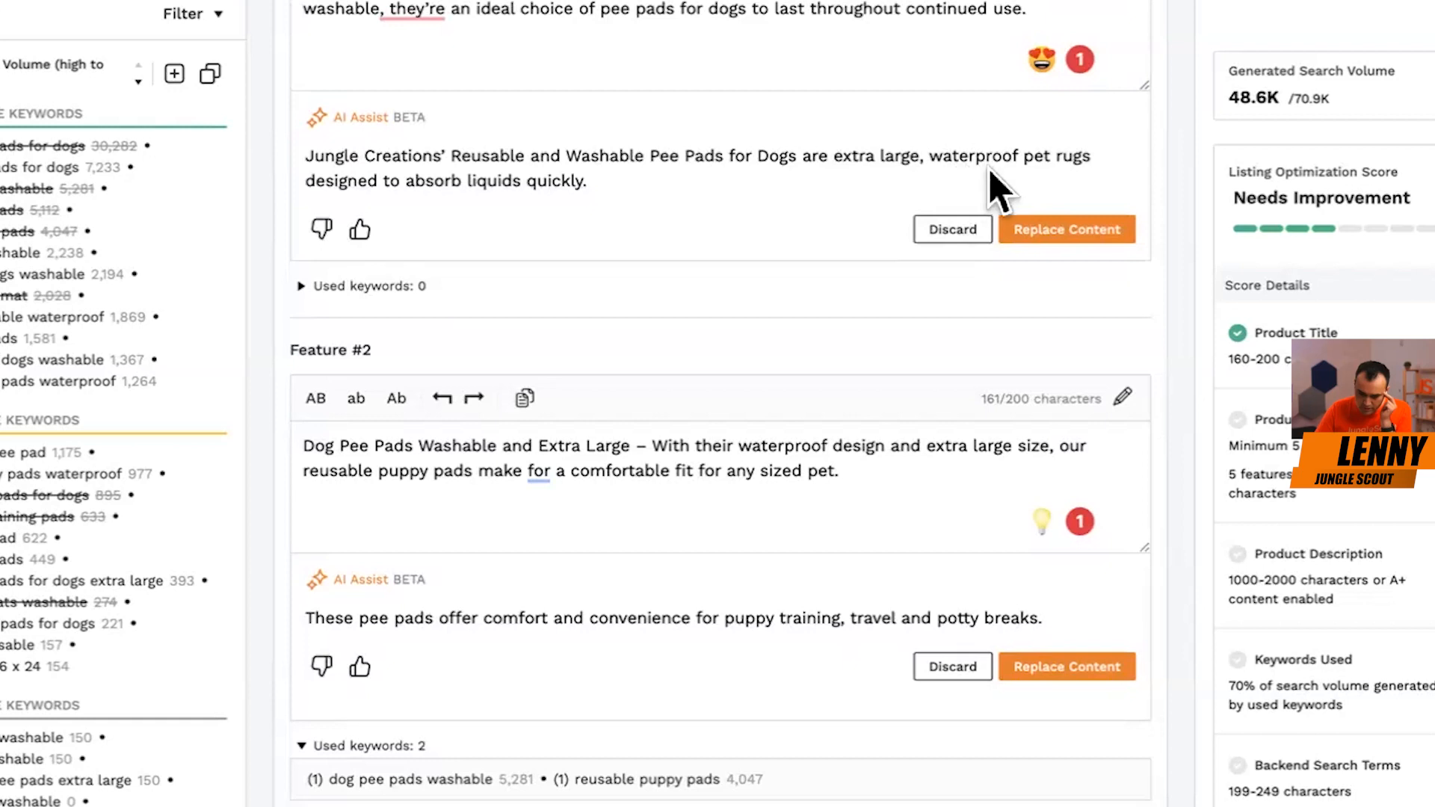
{"action": "scroll", "coordinate": [953, 213], "scroll_direction": "up", "scroll_amount": 2}
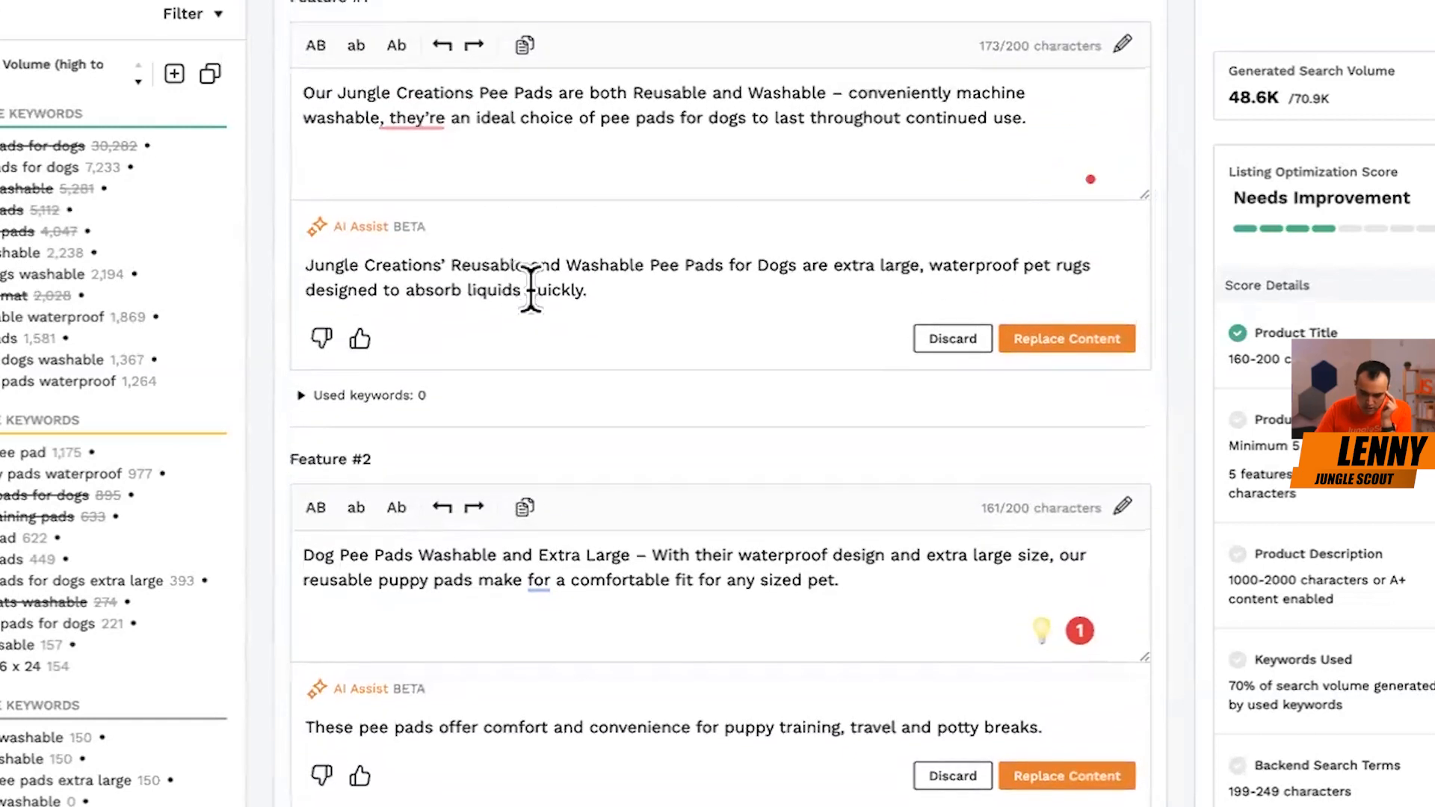
{"action": "left_click_drag", "start_coordinate": [359, 278], "coordinate": [490, 281]}
{"action": "left_click", "coordinate": [513, 270]}
Read the new AI suggestions for Features #2 through #5, checking the slip-proof backing wording in Feature #3.
{"action": "scroll", "coordinate": [691, 396], "scroll_direction": "down", "scroll_amount": 5}
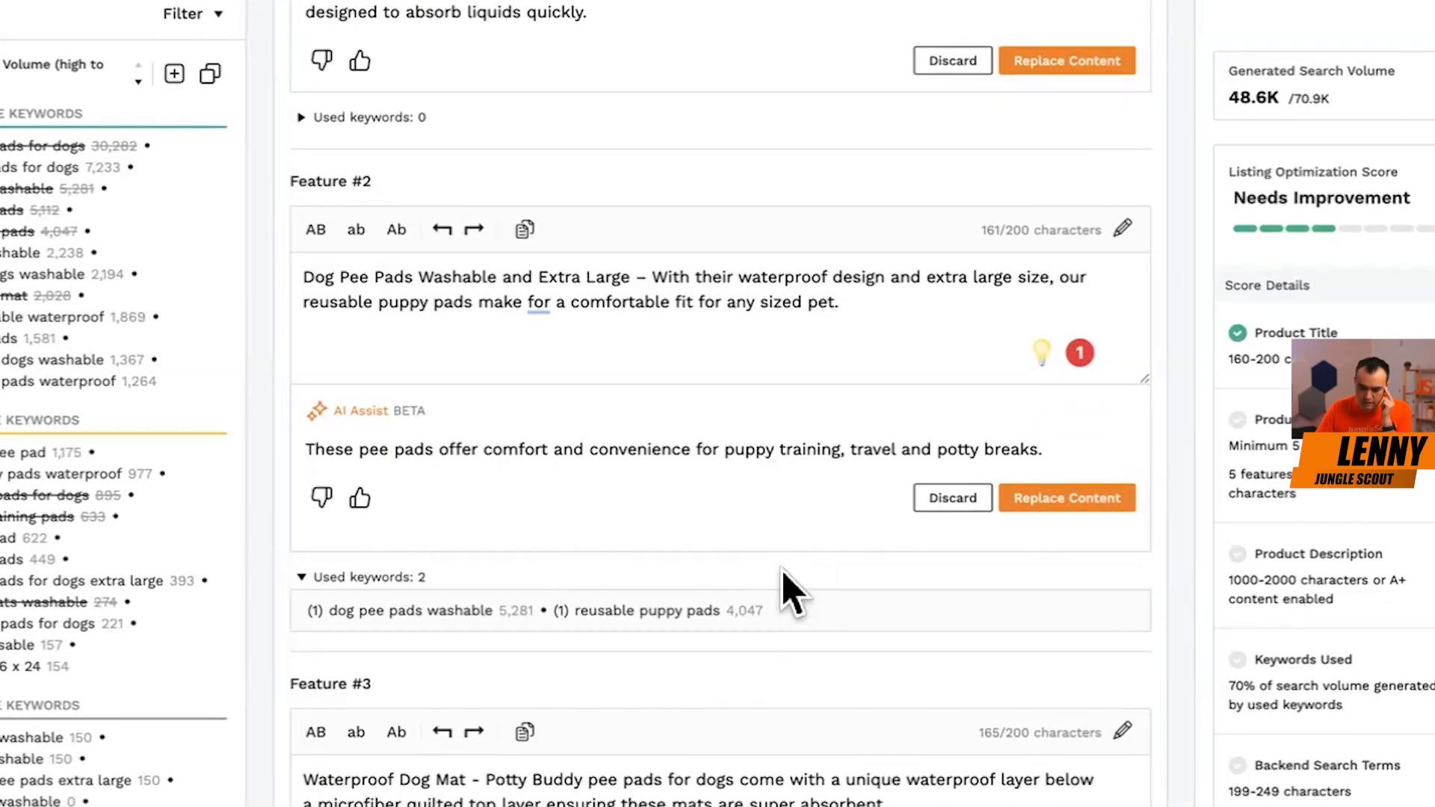
{"action": "scroll", "coordinate": [788, 593], "scroll_direction": "down", "scroll_amount": 5}
{"action": "left_click_drag", "start_coordinate": [348, 546], "coordinate": [660, 567]}
{"action": "left_click", "coordinate": [415, 538]}
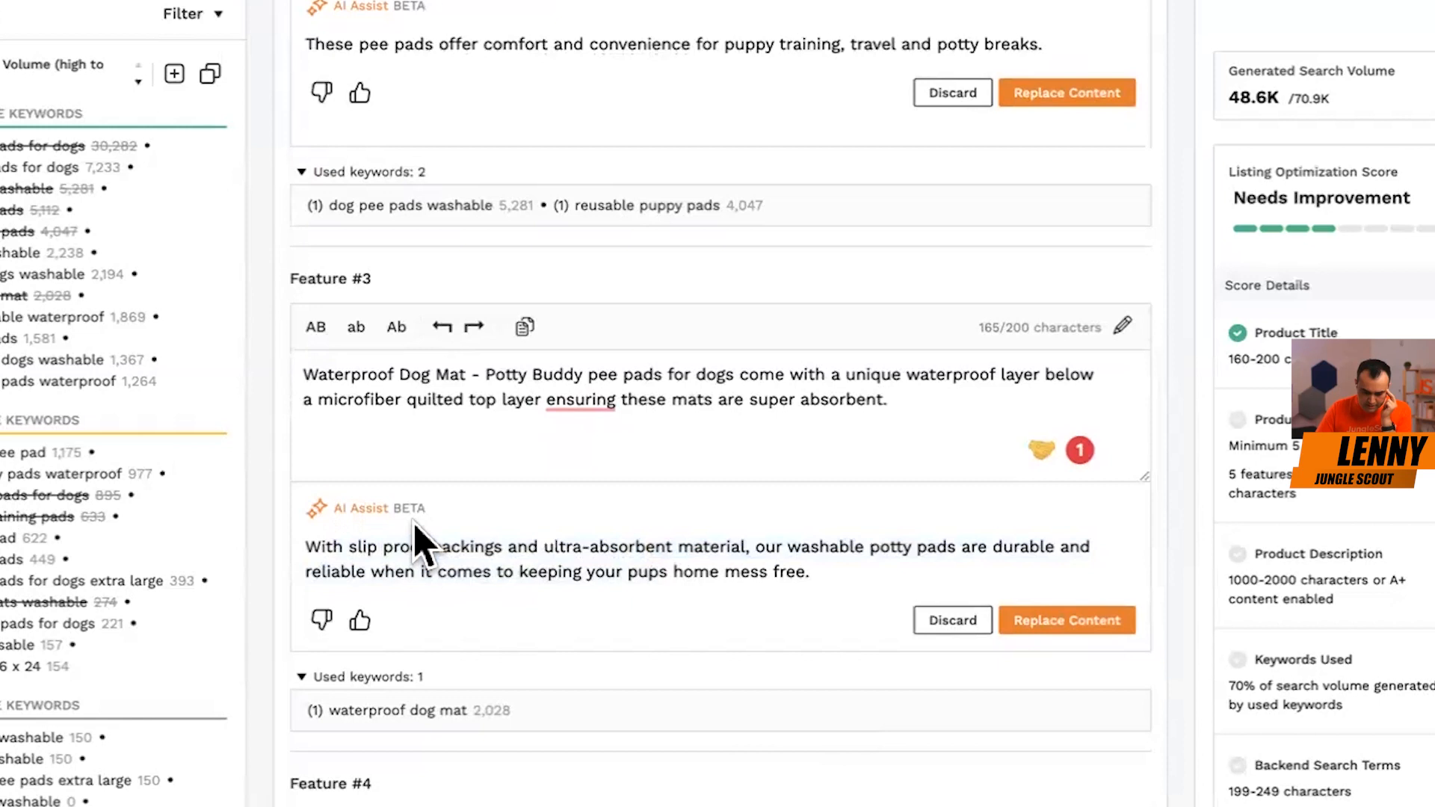
{"action": "left_click_drag", "start_coordinate": [307, 546], "coordinate": [443, 541]}
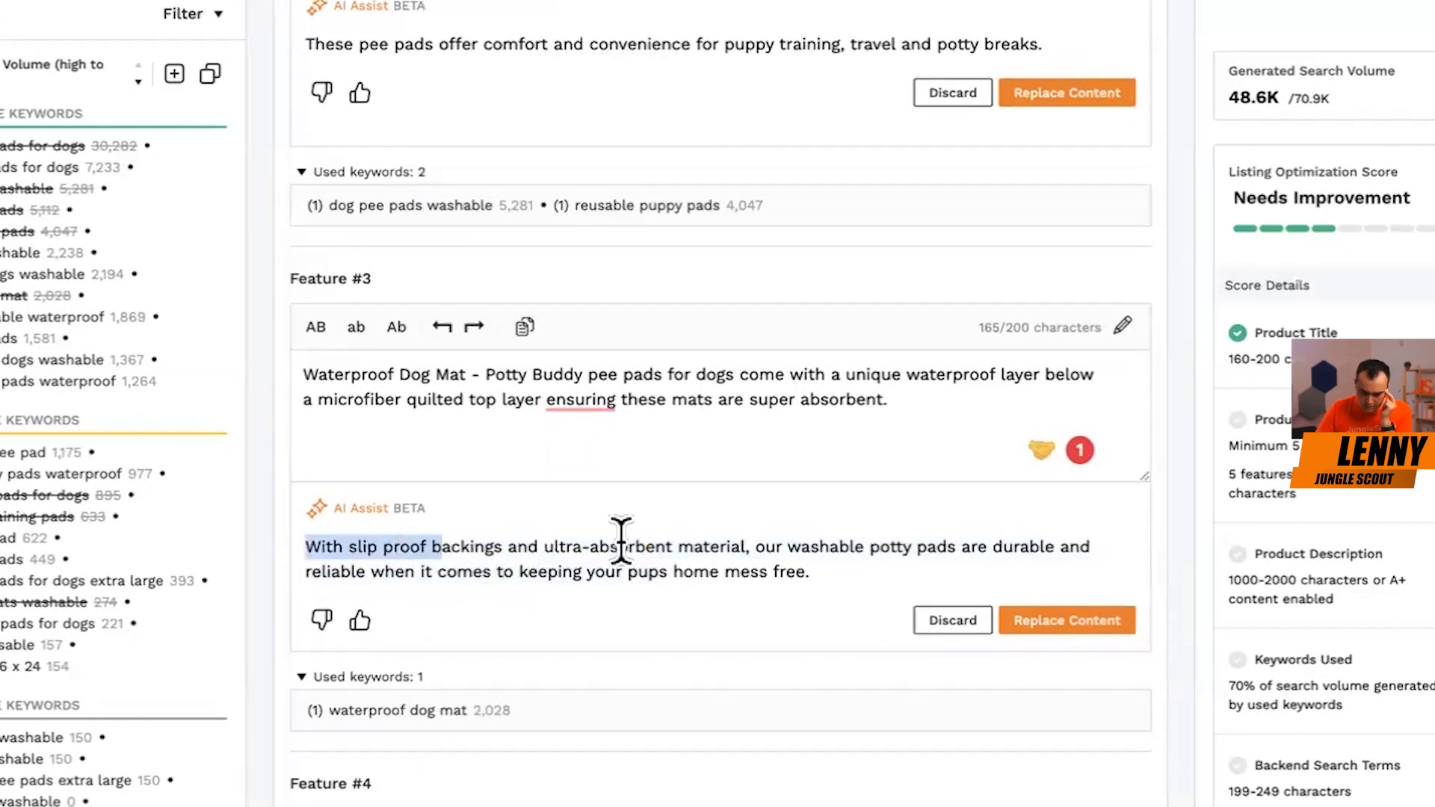
{"action": "scroll", "coordinate": [448, 299], "scroll_direction": "down", "scroll_amount": 5}
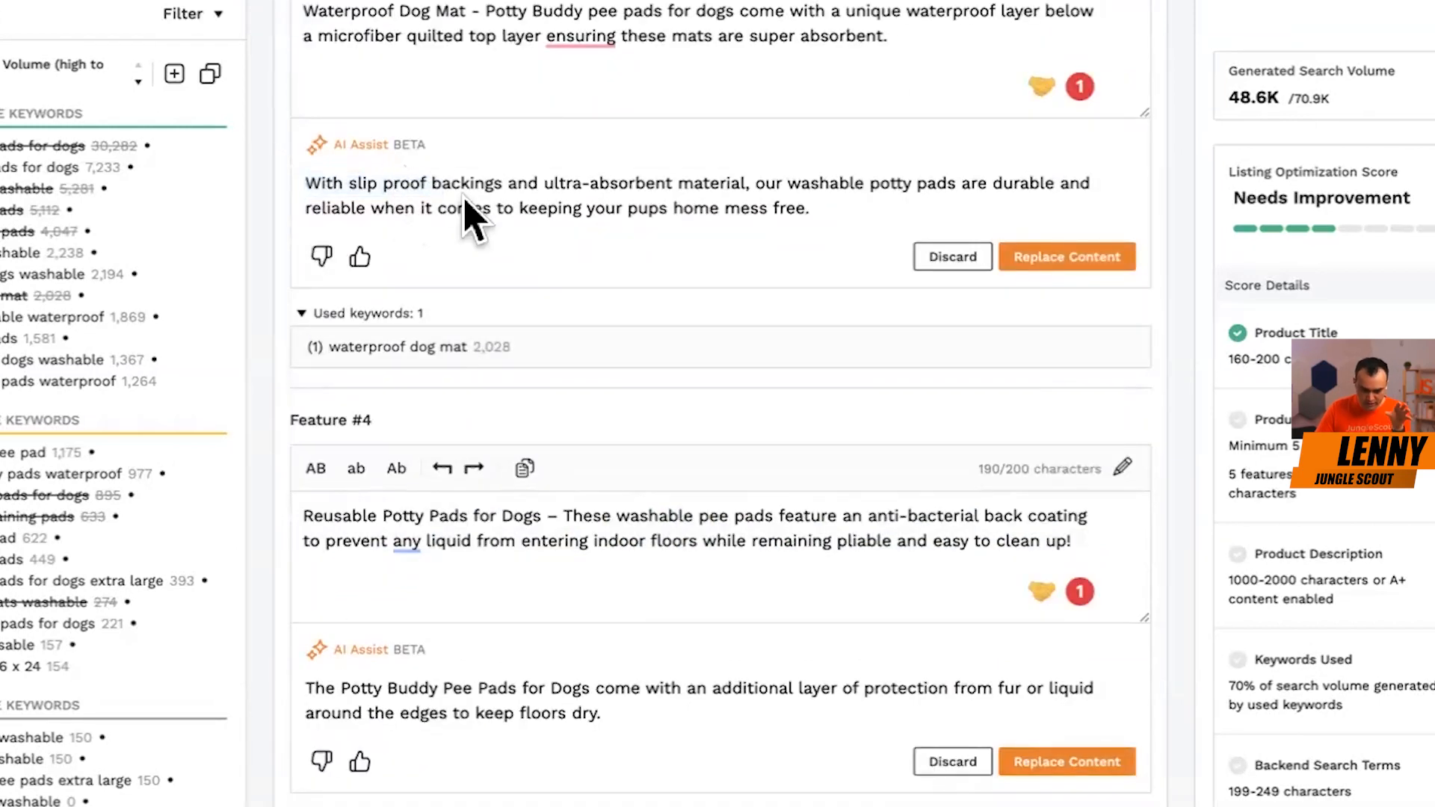
{"action": "scroll", "coordinate": [736, 796], "scroll_direction": "down", "scroll_amount": 6}
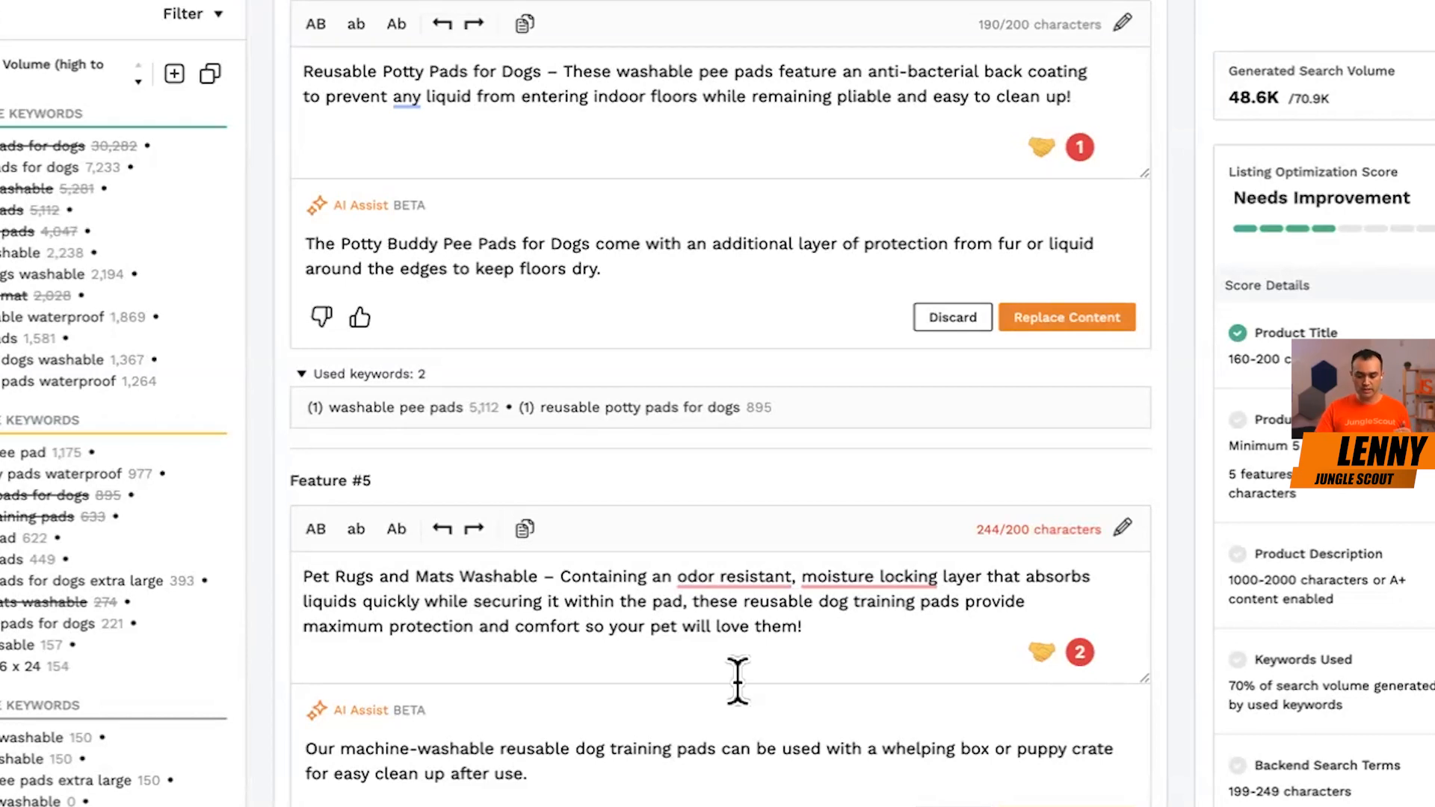
Compare the feature texts with the Keyword Bank, checking which high- and medium-volume keywords are already used.
{"action": "scroll", "coordinate": [740, 456], "scroll_direction": "up", "scroll_amount": 6}
{"action": "scroll", "coordinate": [740, 456], "scroll_direction": "up", "scroll_amount": 8}
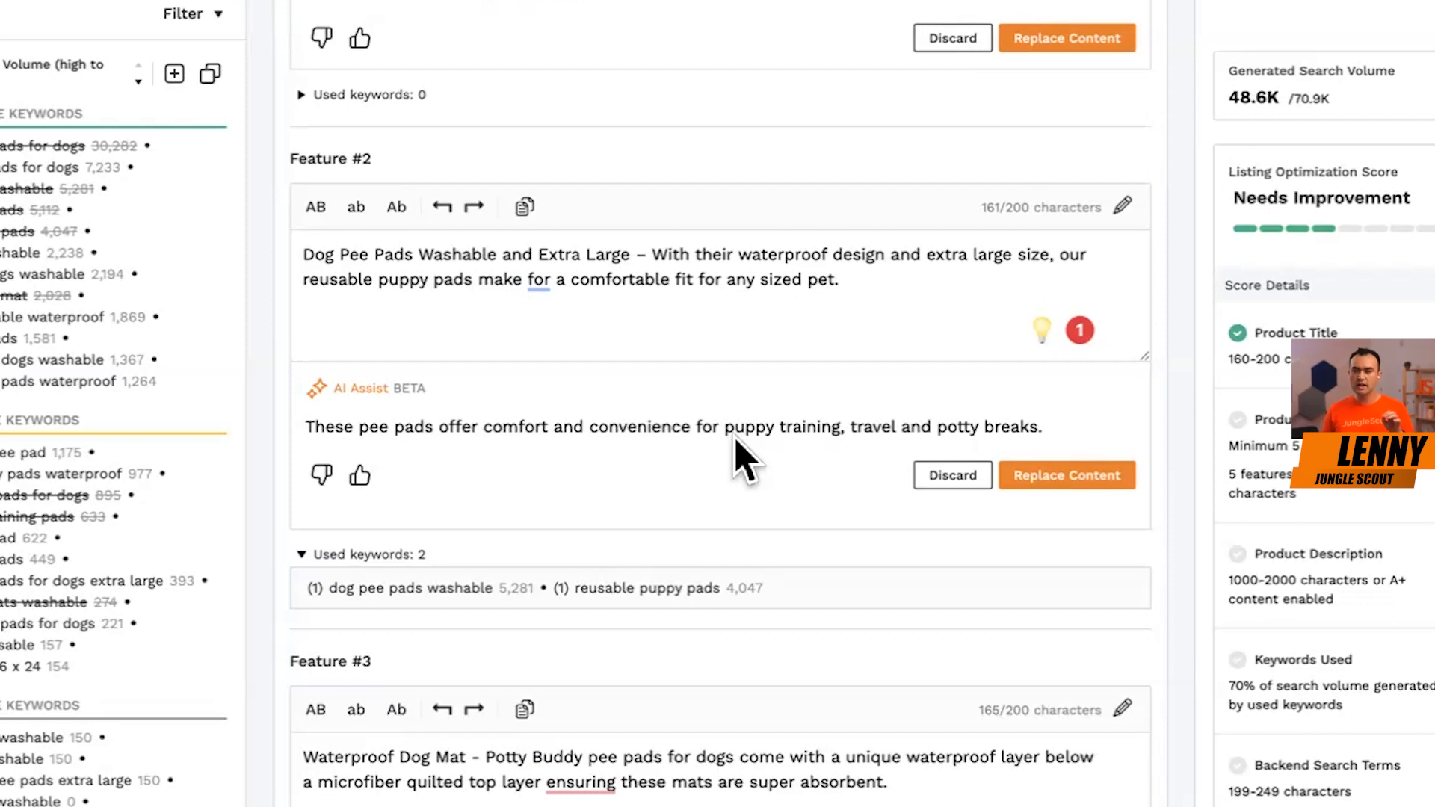
{"action": "scroll", "coordinate": [729, 415], "scroll_direction": "up", "scroll_amount": 2}
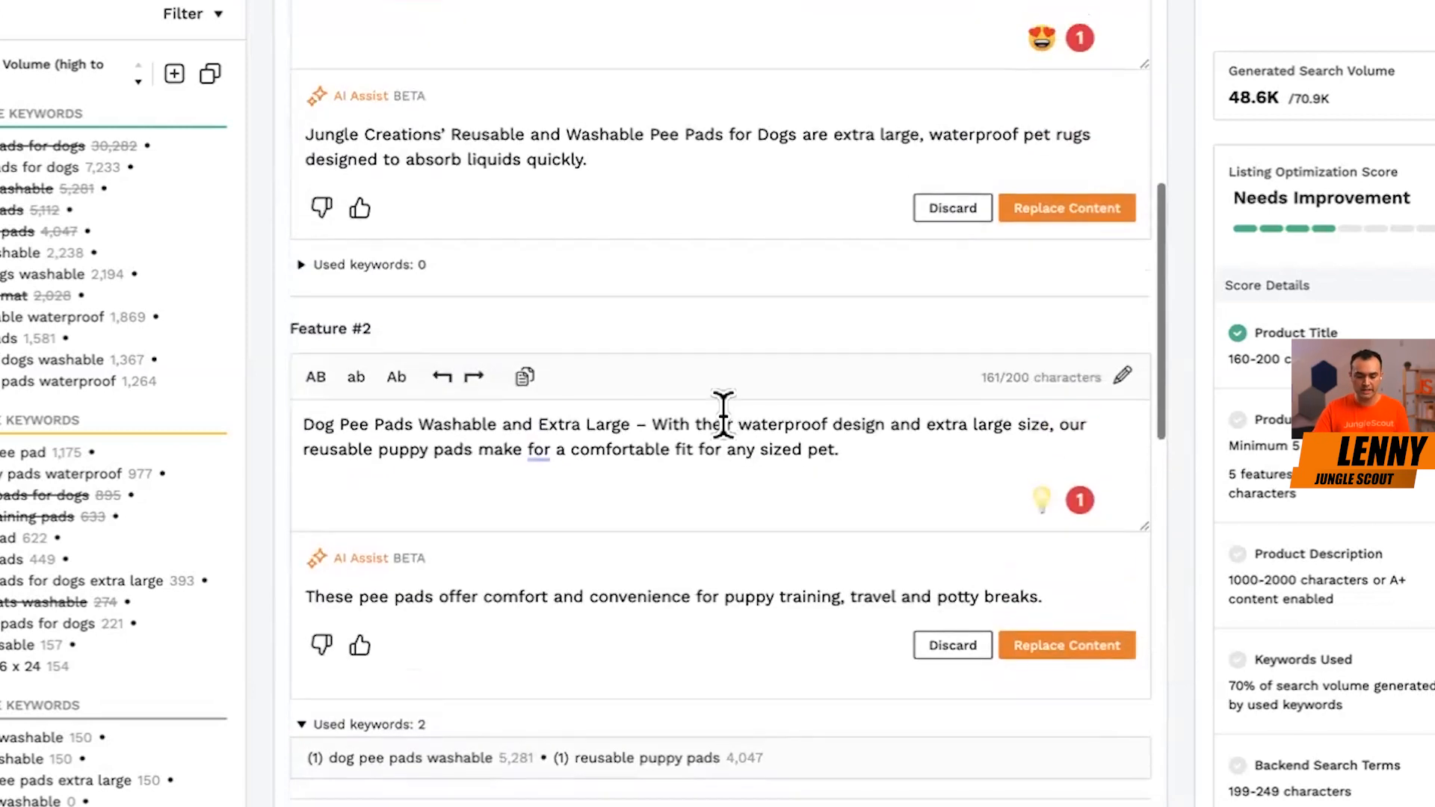
{"action": "scroll", "coordinate": [118, 775], "scroll_direction": "down", "scroll_amount": 1}
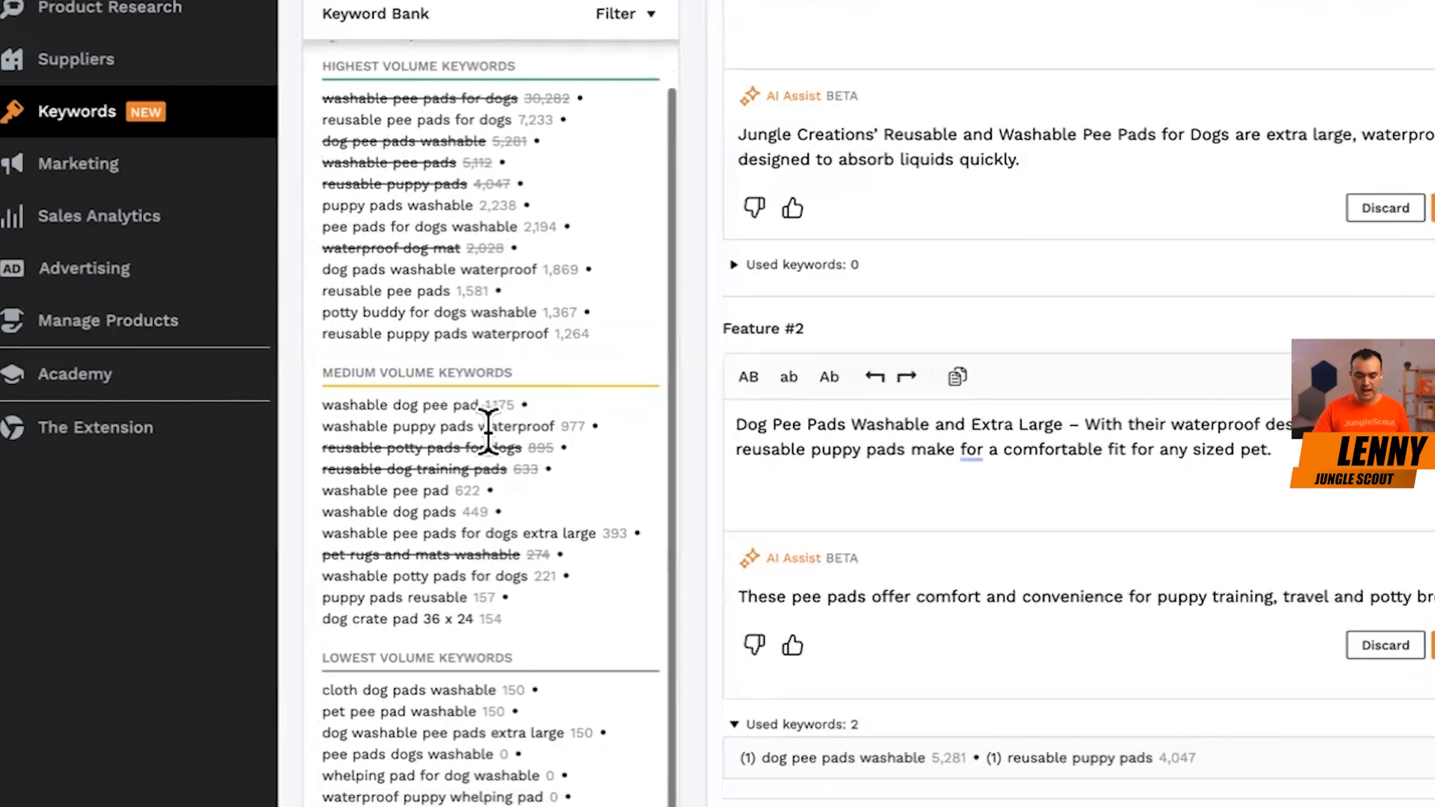
{"action": "scroll", "coordinate": [516, 307], "scroll_direction": "up", "scroll_amount": 1}
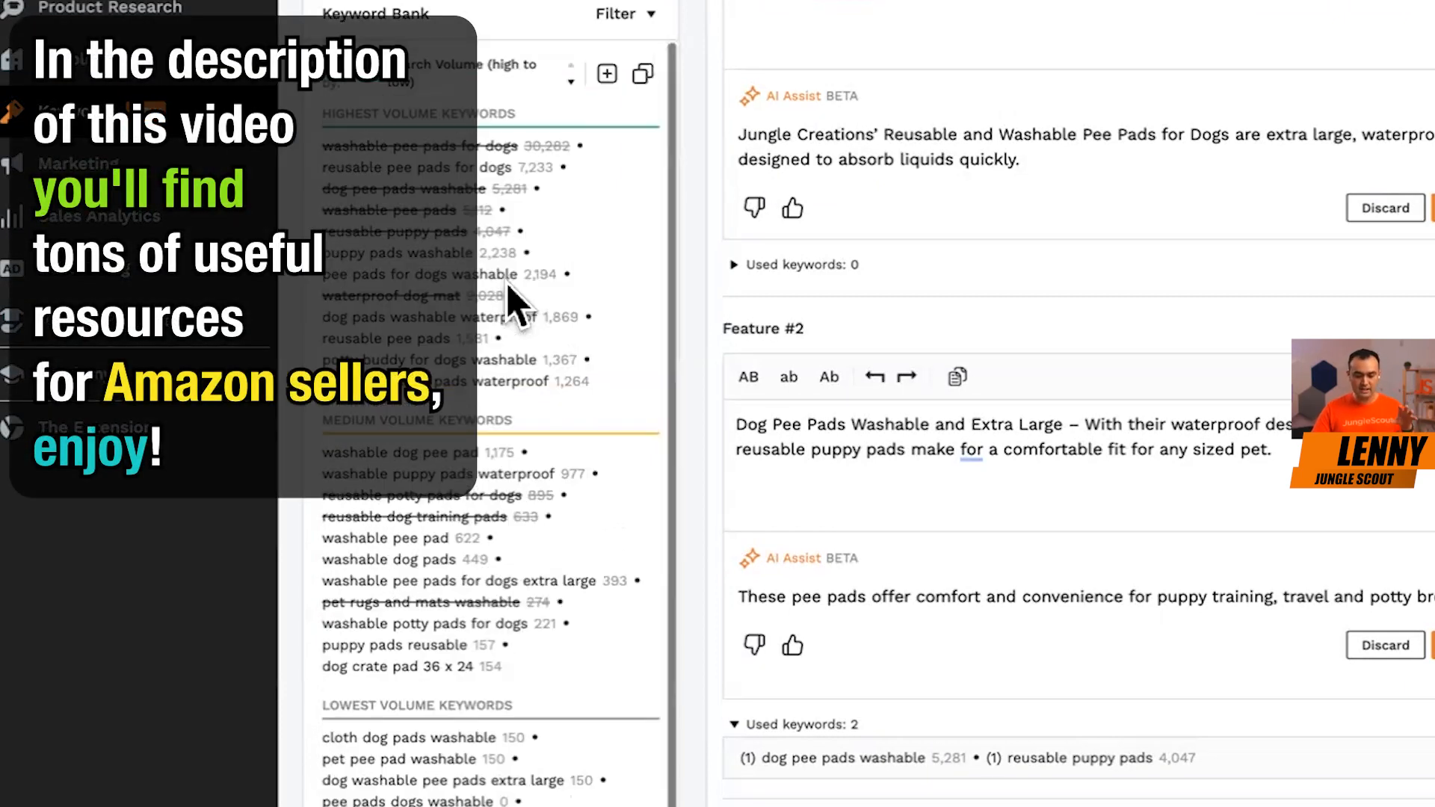
{"action": "scroll", "coordinate": [1083, 452], "scroll_direction": "up", "scroll_amount": 1}
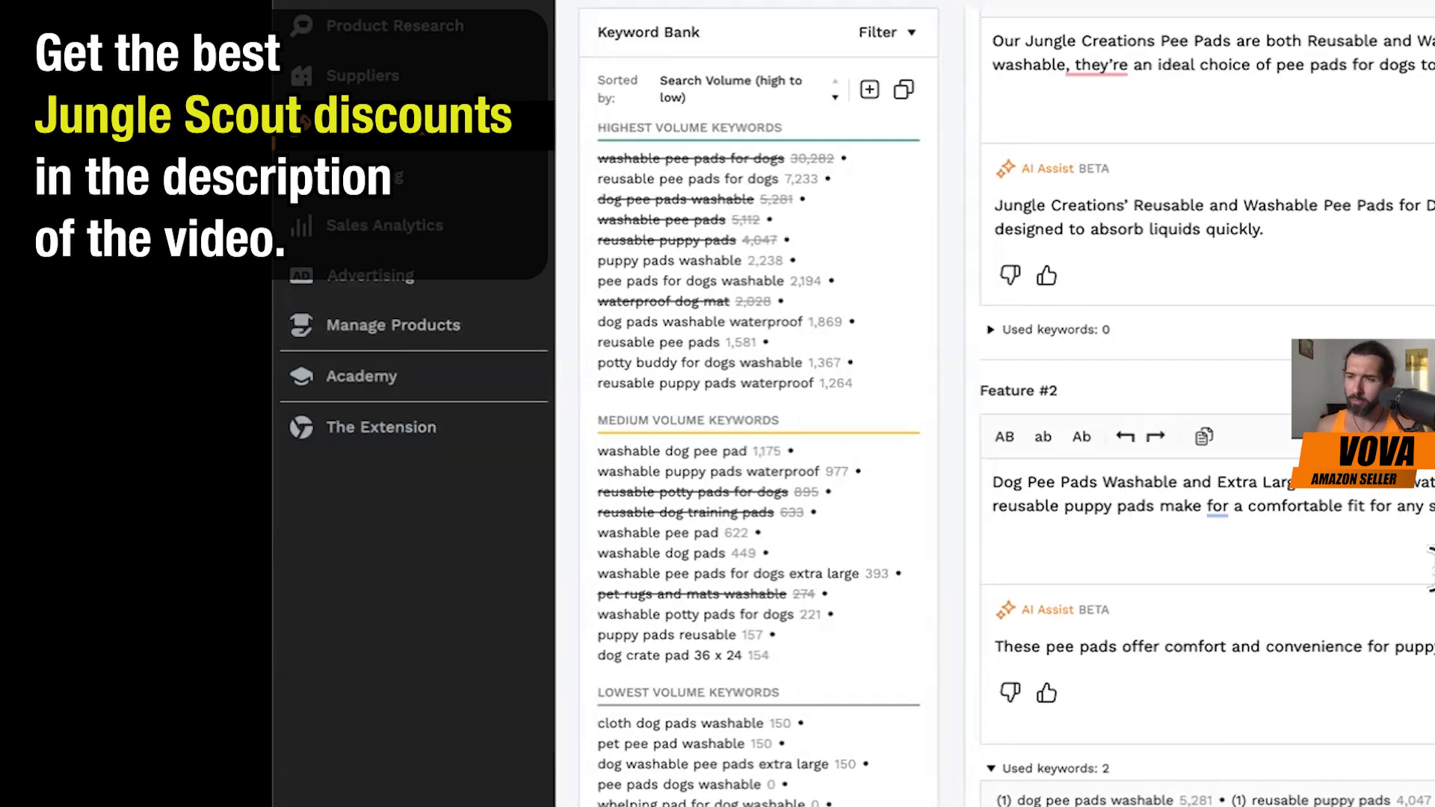
Generate an AI Assist product description, read it and insert it as the listing's Description.
{"action": "scroll", "coordinate": [1207, 408], "scroll_direction": "down", "scroll_amount": 12}
{"action": "scroll", "coordinate": [1207, 408], "scroll_direction": "down", "scroll_amount": 10}
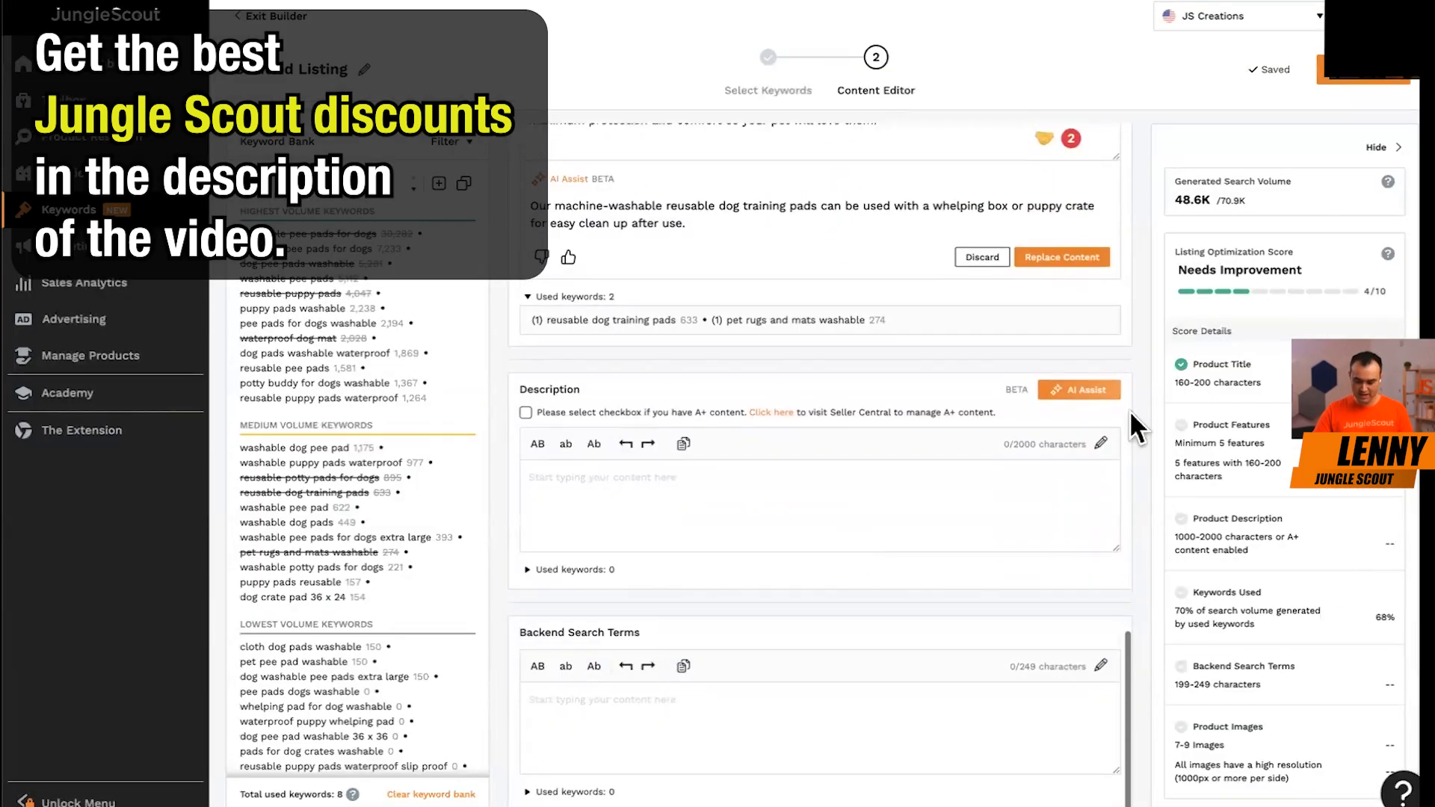
{"action": "left_click", "coordinate": [1079, 389]}
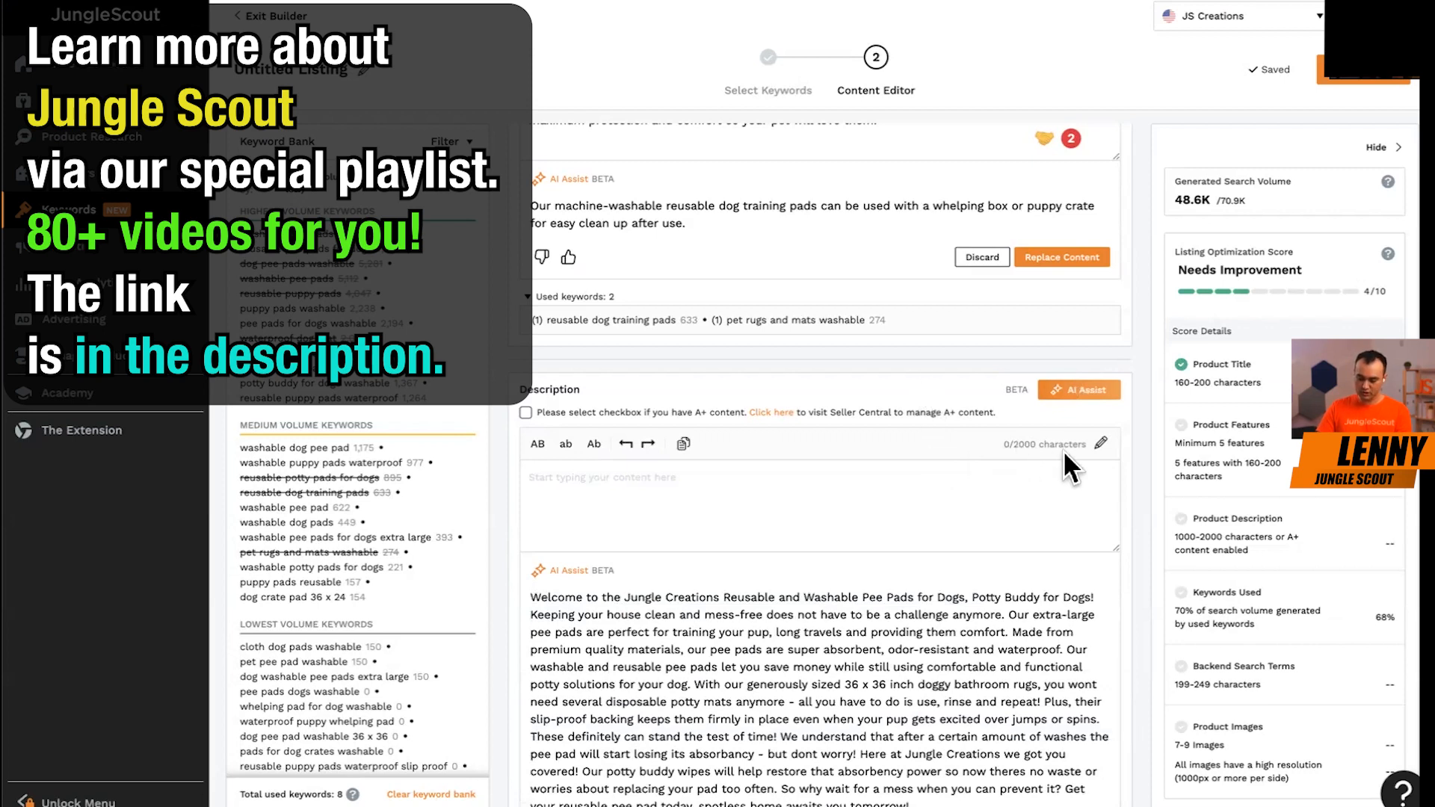
{"action": "scroll", "coordinate": [1128, 628], "scroll_direction": "down", "scroll_amount": 3}
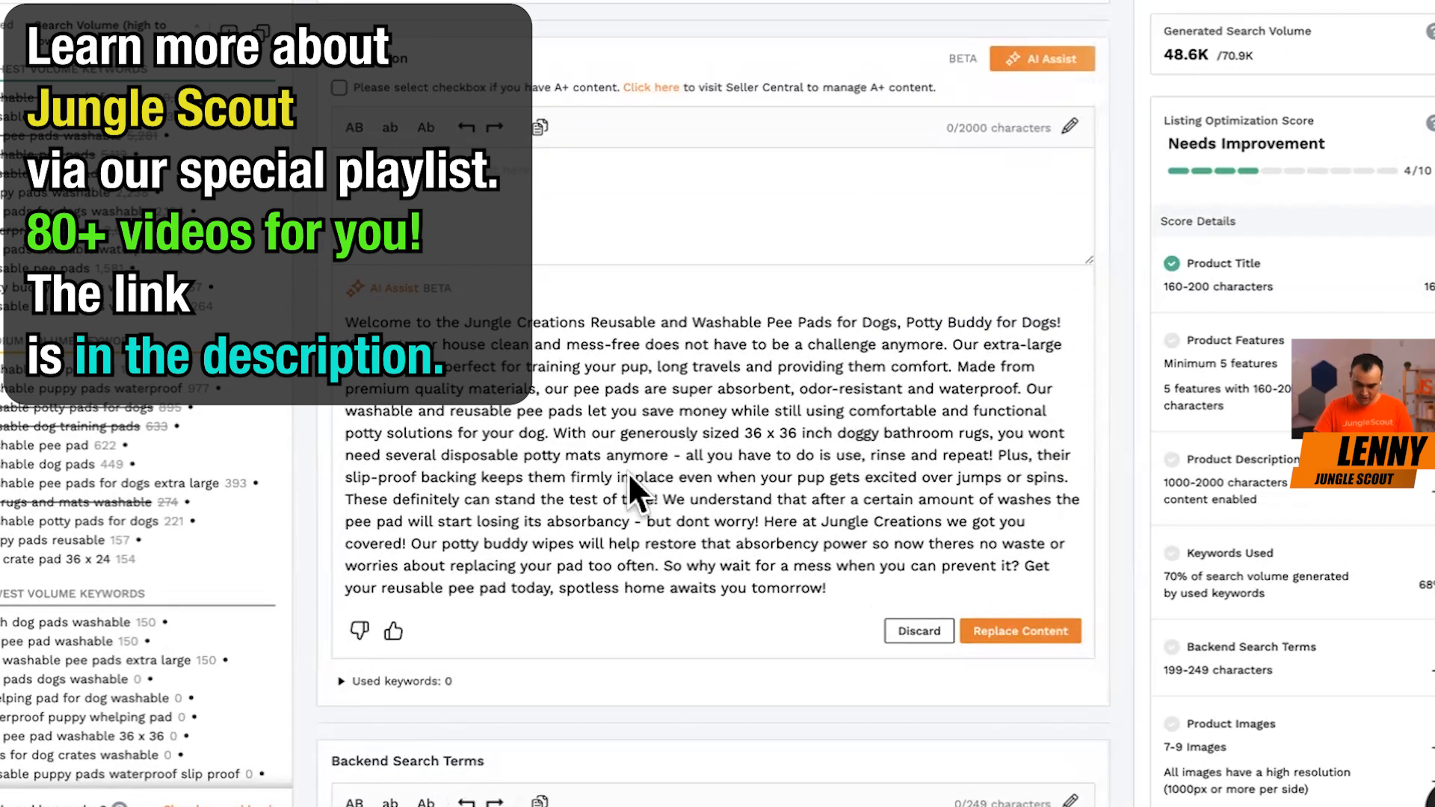
{"action": "left_click", "coordinate": [998, 632]}
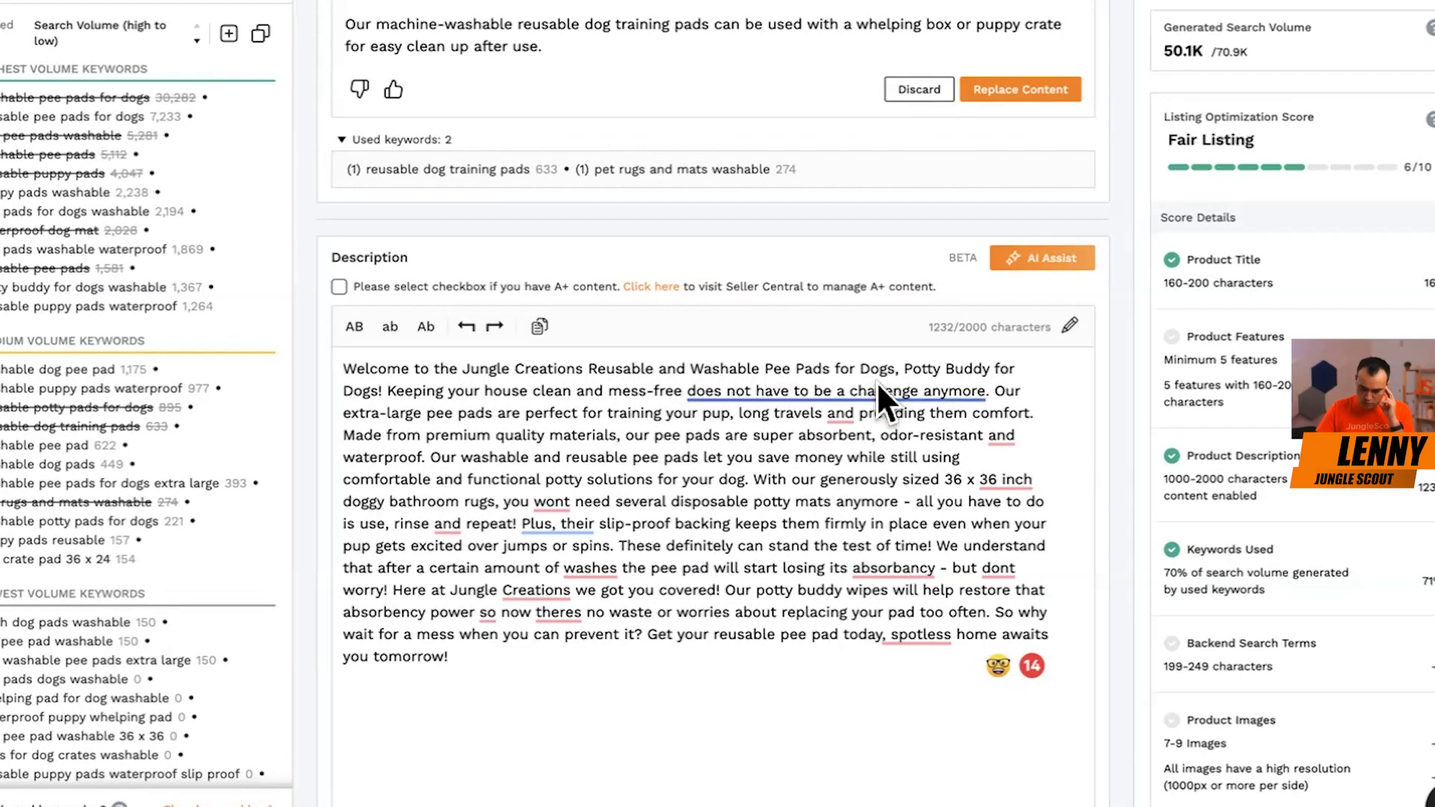
Read through the opening of the description and start a new paragraph at "Made from premium quality materials".
{"action": "left_click", "coordinate": [362, 365]}
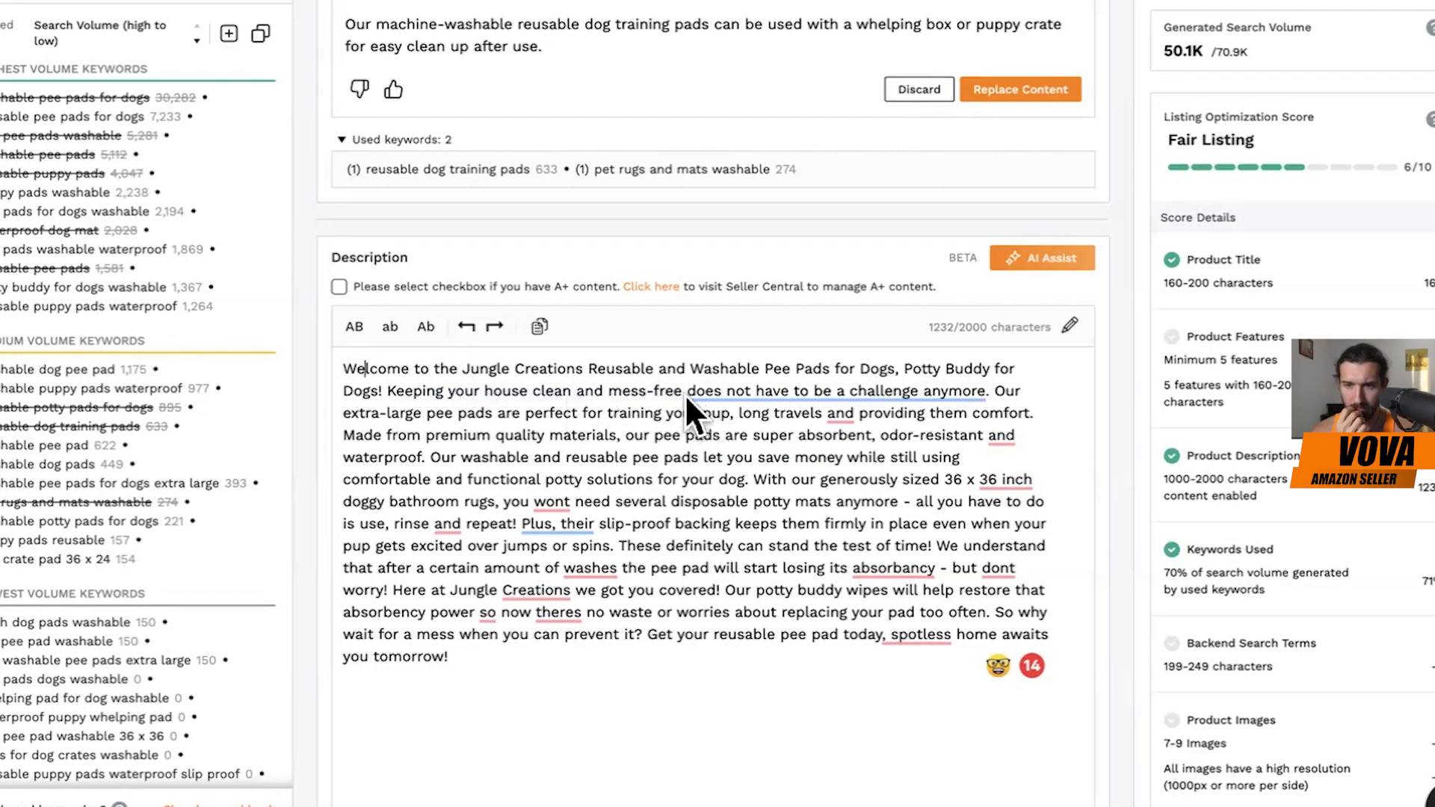
{"action": "mouse_move", "coordinate": [729, 392]}
{"action": "left_click", "coordinate": [452, 456]}
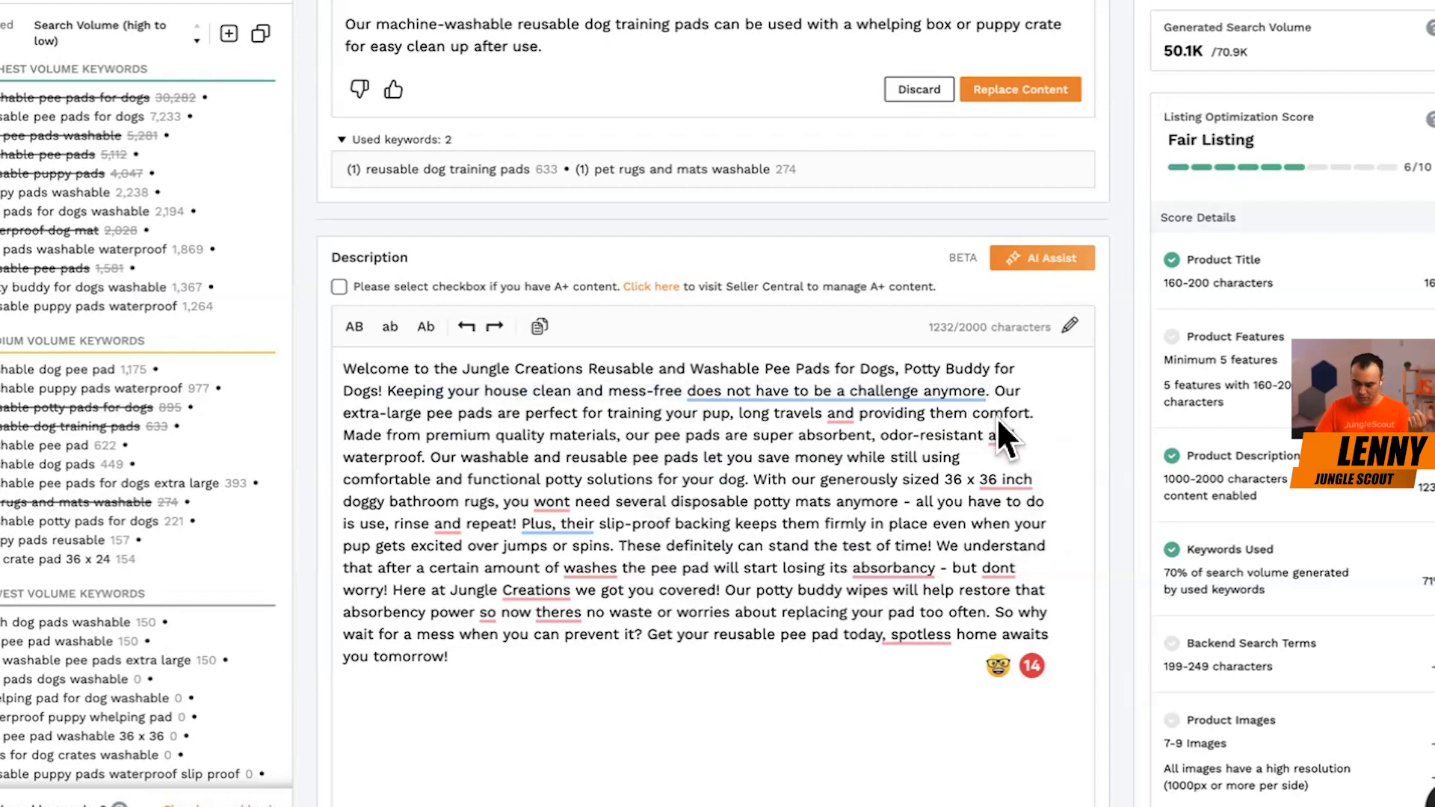
{"action": "left_click", "coordinate": [349, 436]}
{"action": "key", "text": "Return"}
{"action": "key", "text": "Return"}
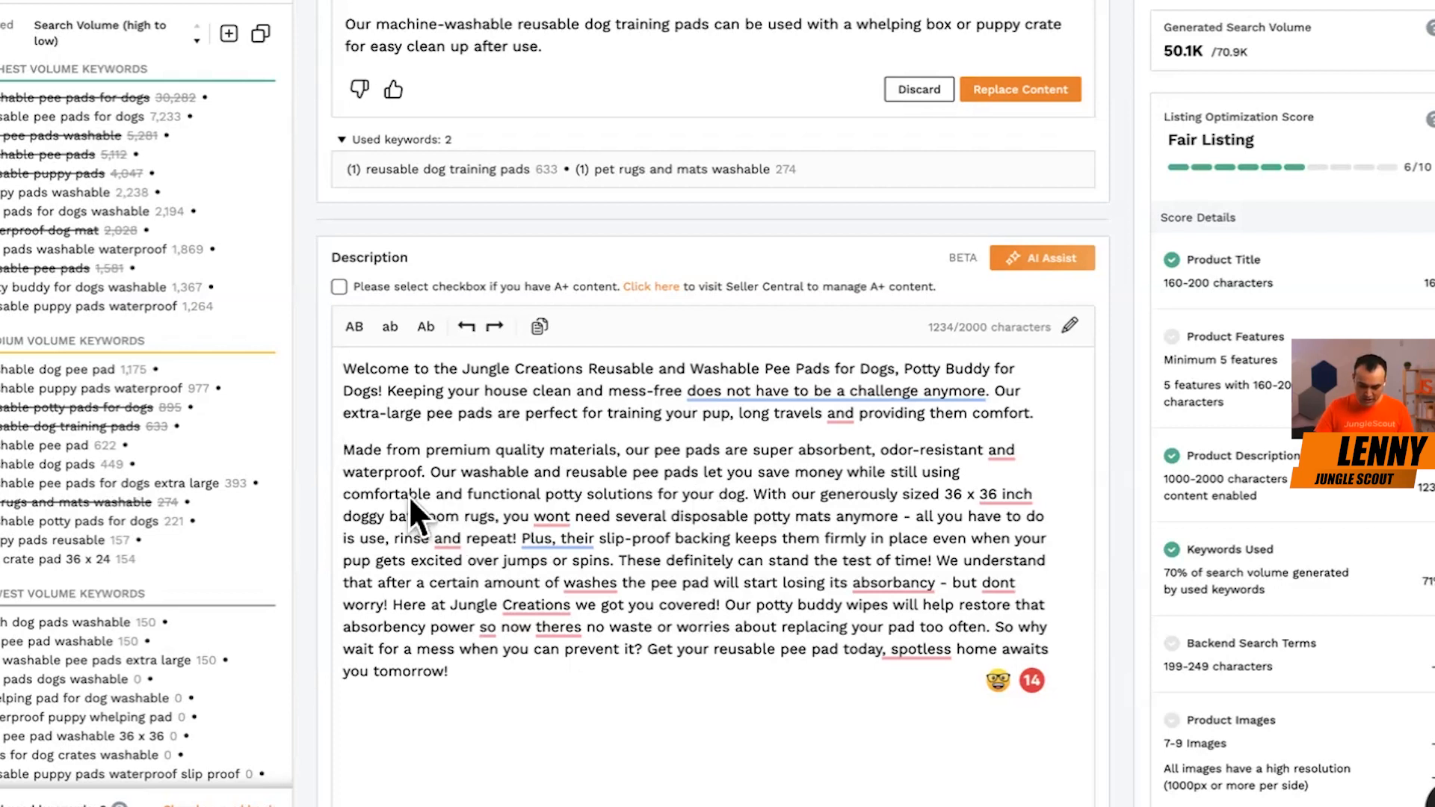
Start a new description paragraph at "With our generously sized 36 x 36 inch", without an extra blank line above it.
{"action": "left_click", "coordinate": [752, 493]}
{"action": "key", "text": "Return"}
{"action": "key", "text": "Return"}
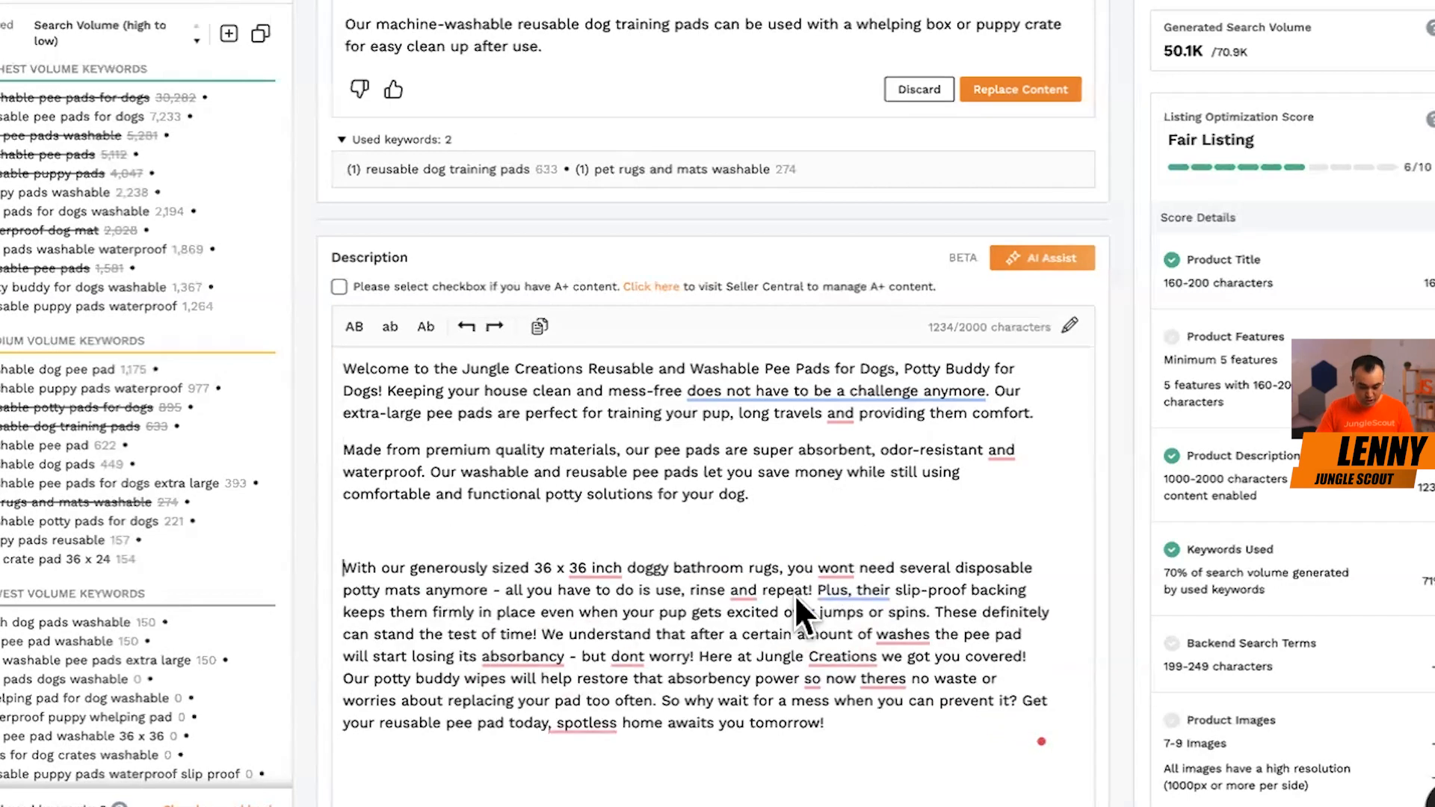
{"action": "key", "text": "BackSpace"}
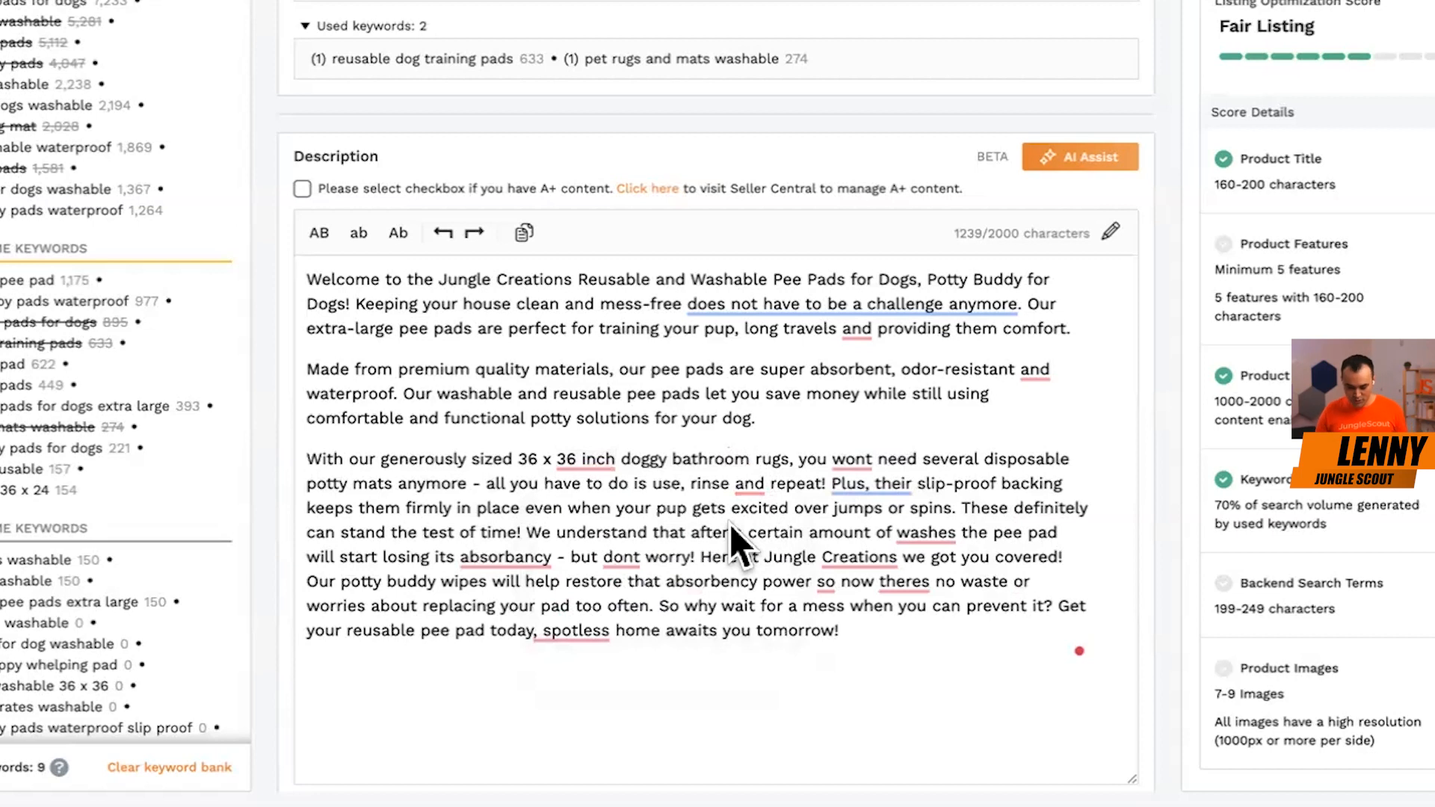
Start a new description paragraph at "Plus, their slip-proof backing".
{"action": "left_click", "coordinate": [320, 489]}
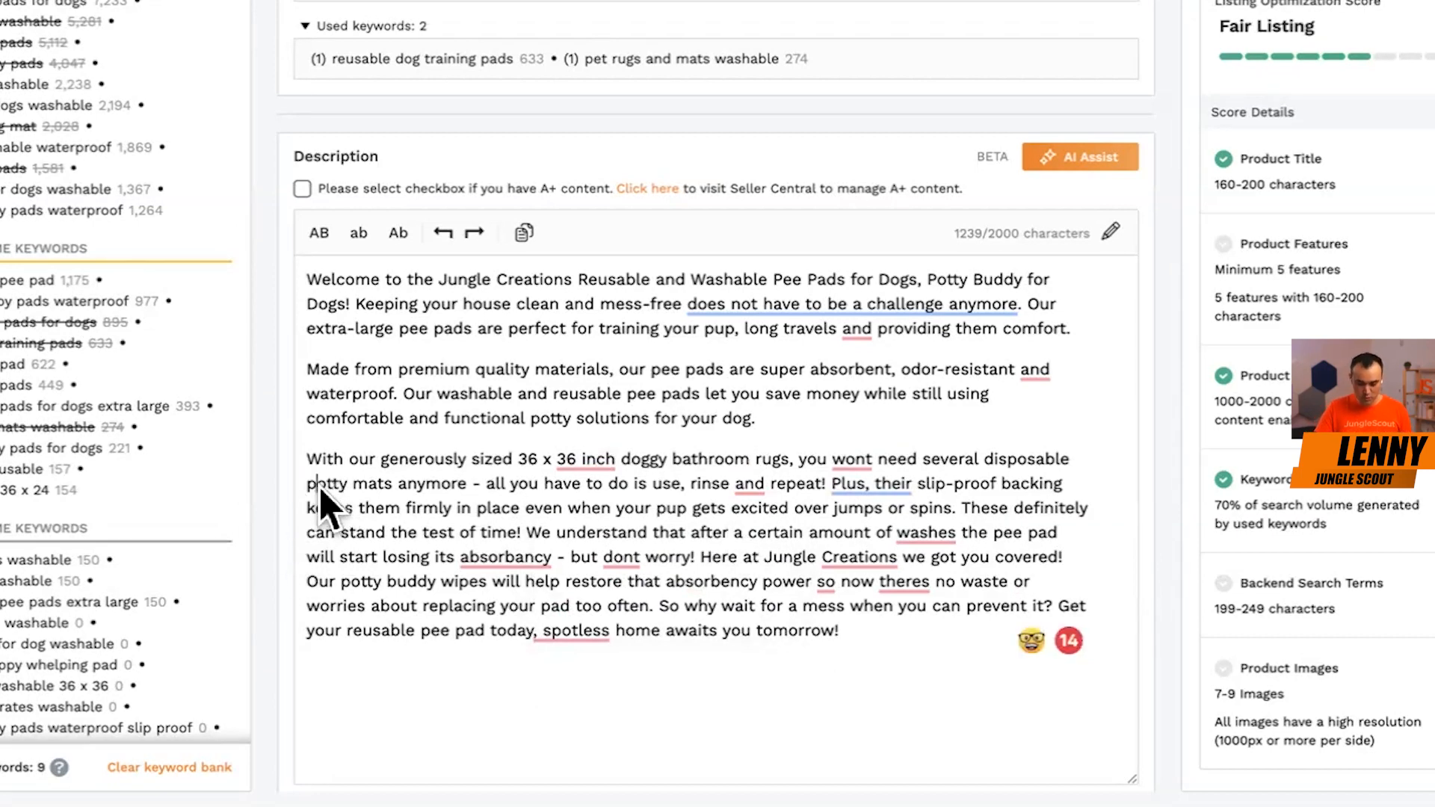
{"action": "left_click", "coordinate": [468, 490]}
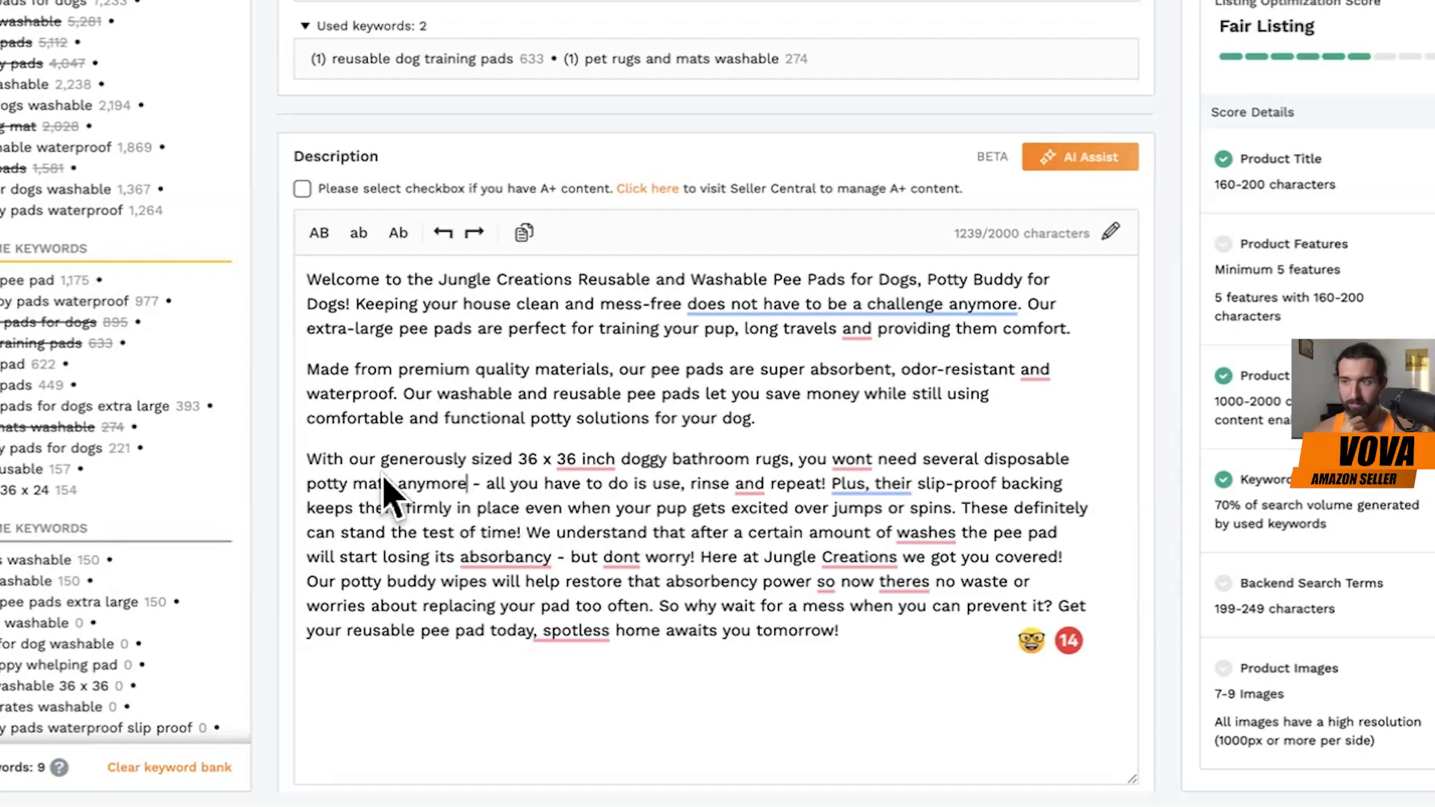
{"action": "mouse_move", "coordinate": [837, 482]}
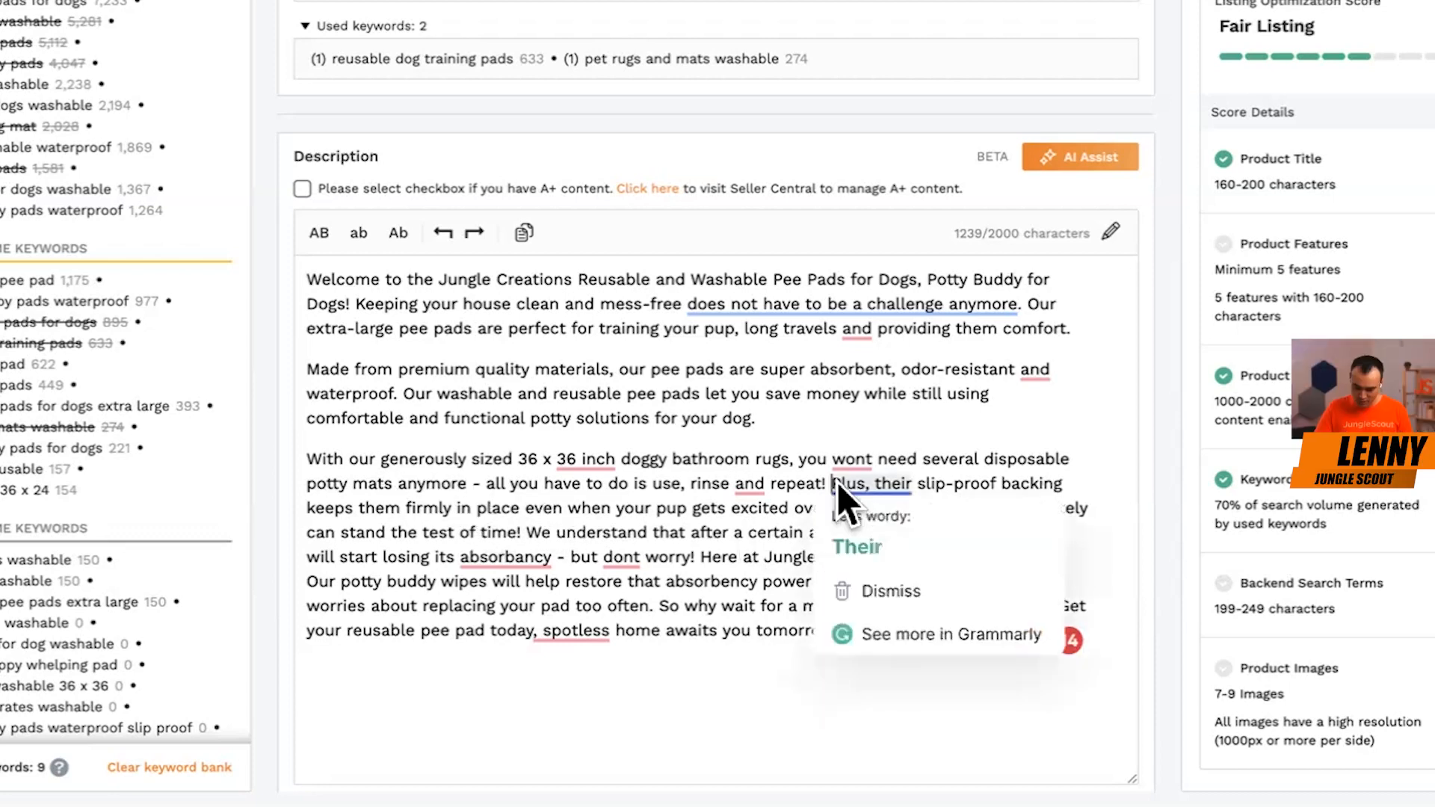
{"action": "key", "text": "Return"}
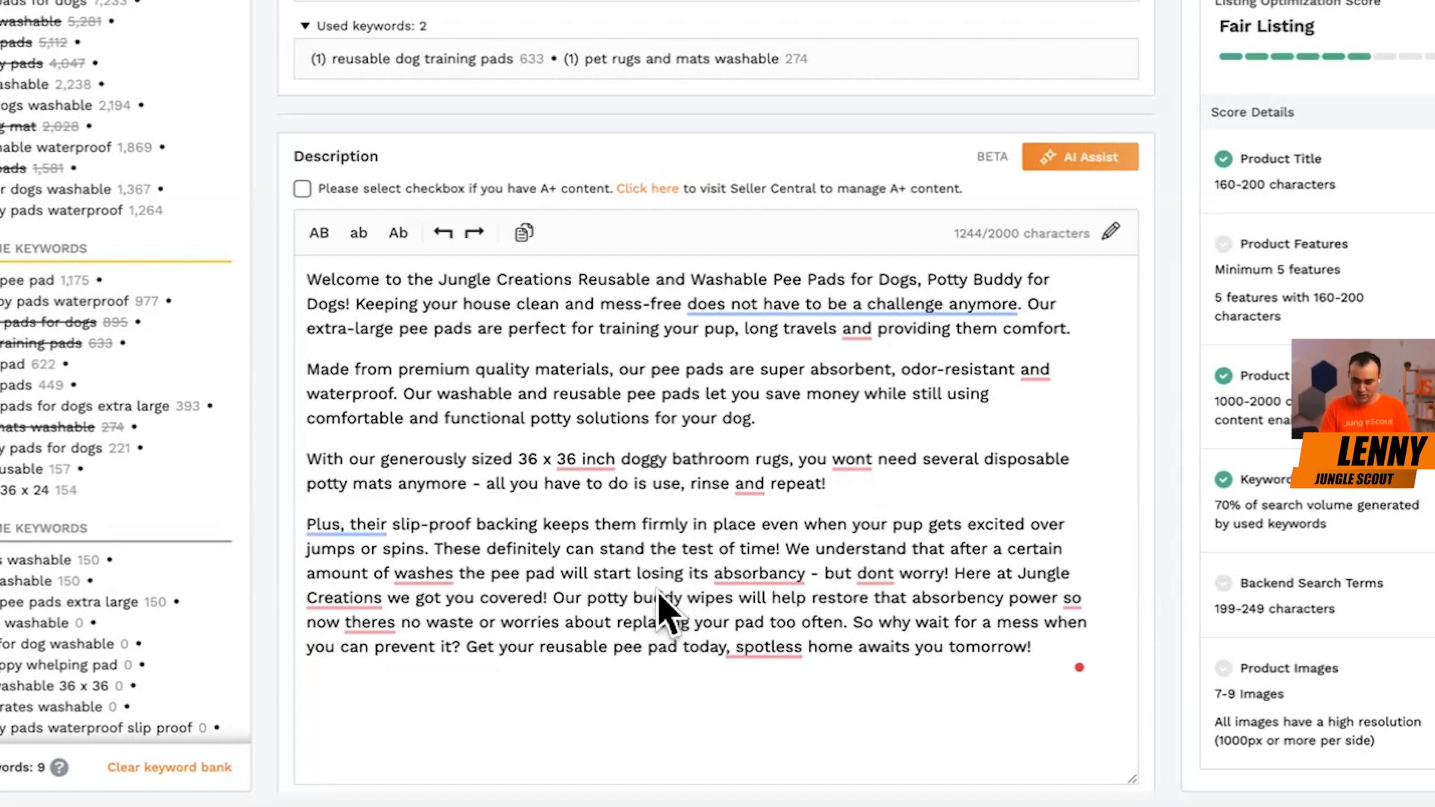
{"action": "left_click", "coordinate": [975, 305]}
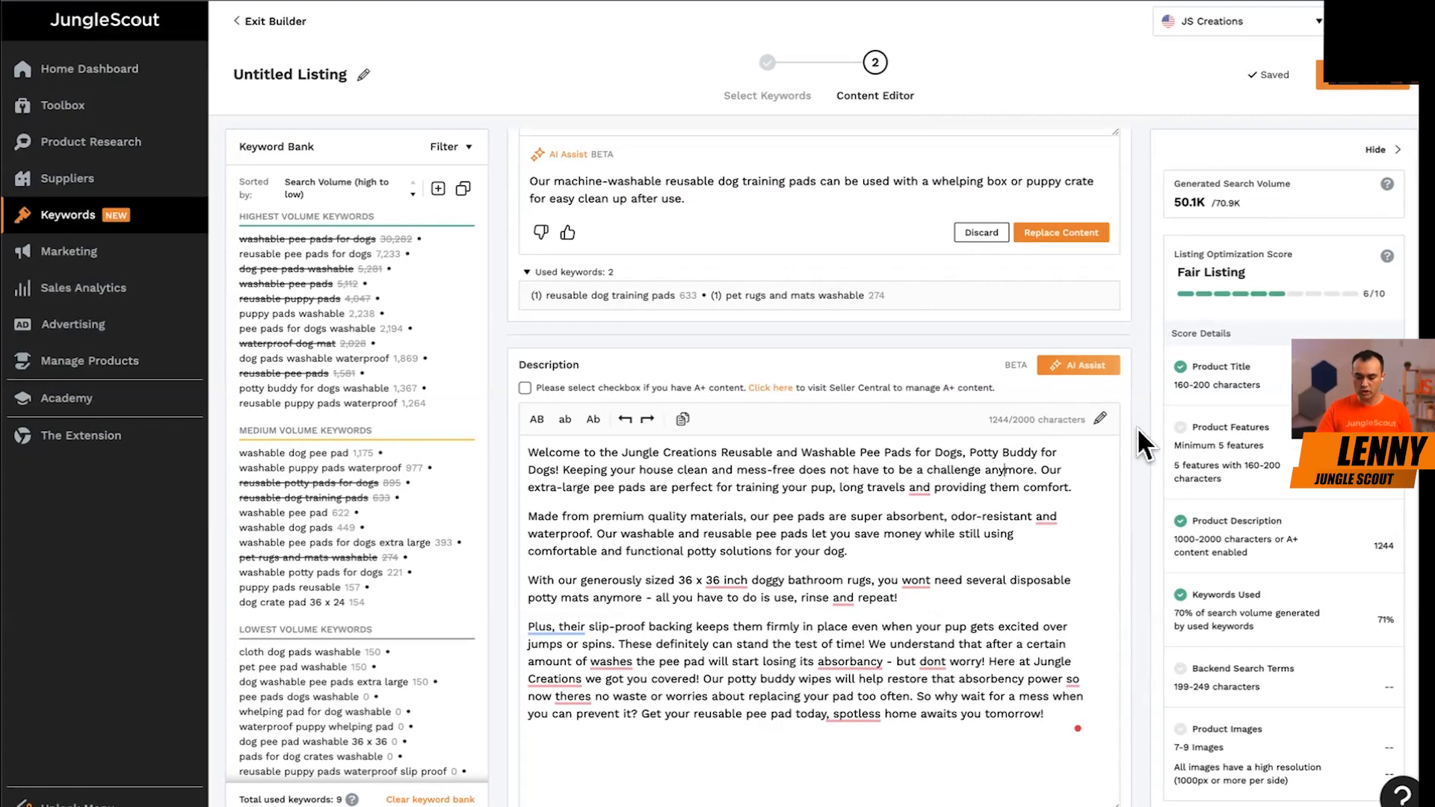
Go back over the product features and highlight the full text of Feature #2.
{"action": "scroll", "coordinate": [1041, 368], "scroll_direction": "up", "scroll_amount": 7}
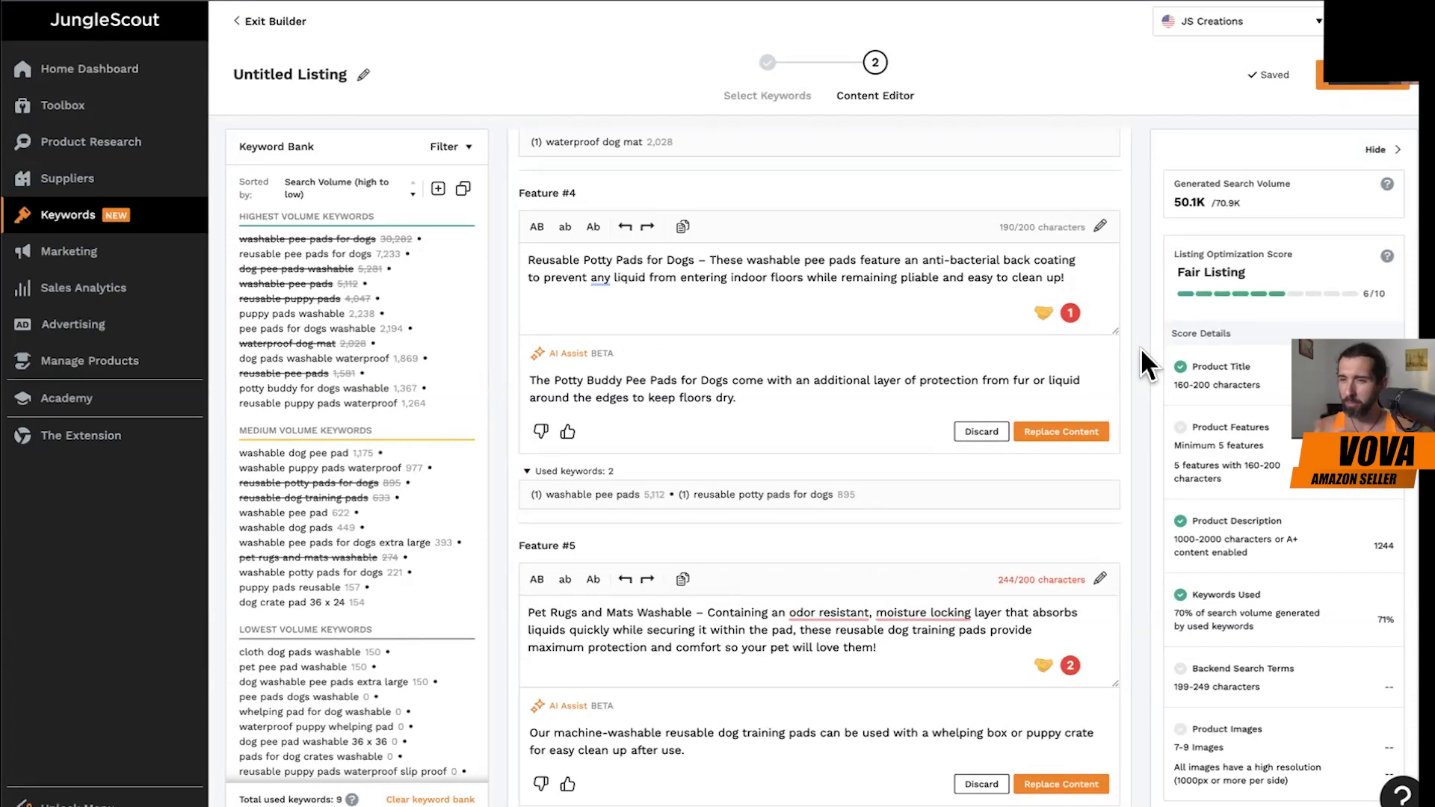
{"action": "scroll", "coordinate": [997, 317], "scroll_direction": "up", "scroll_amount": 7}
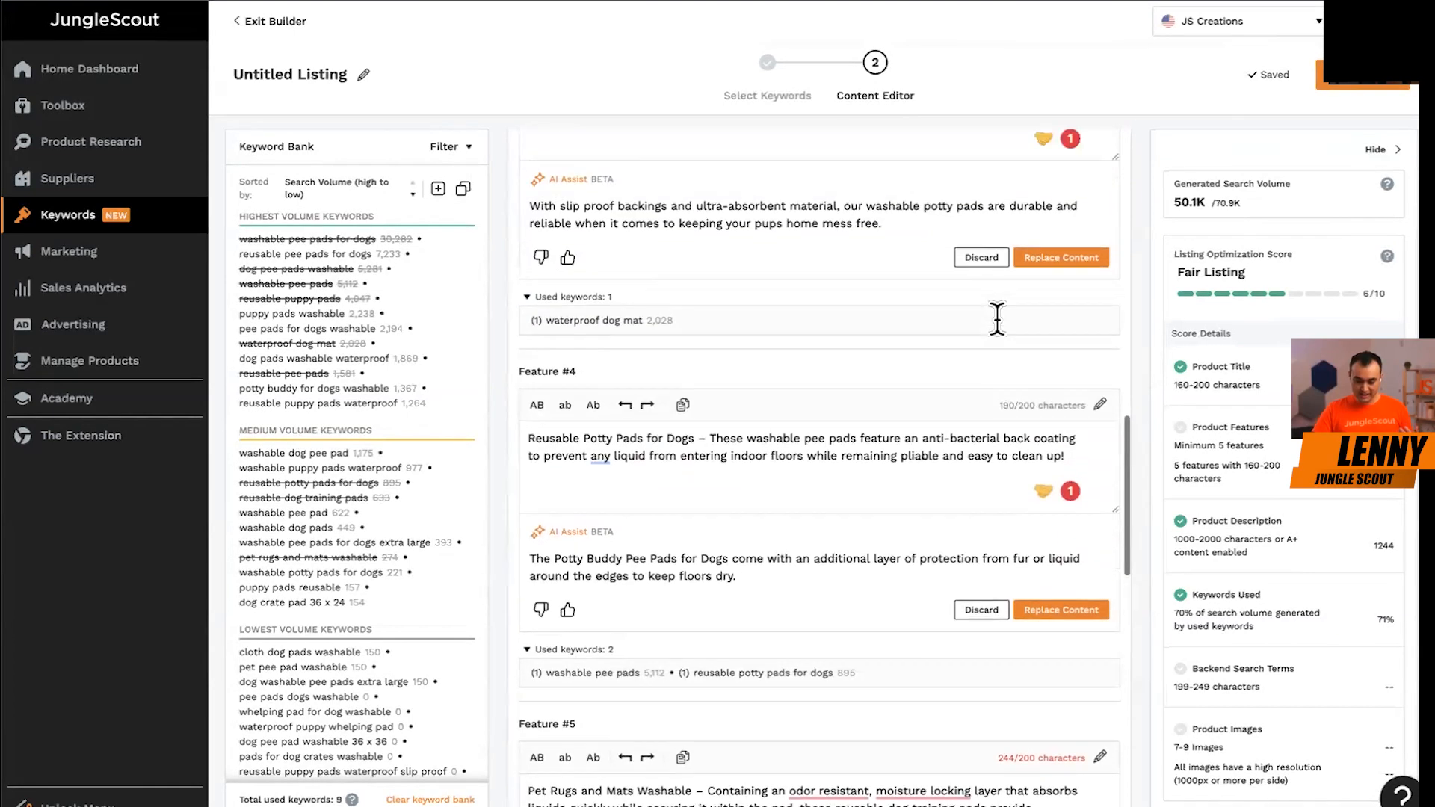
{"action": "scroll", "coordinate": [997, 317], "scroll_direction": "up", "scroll_amount": 7}
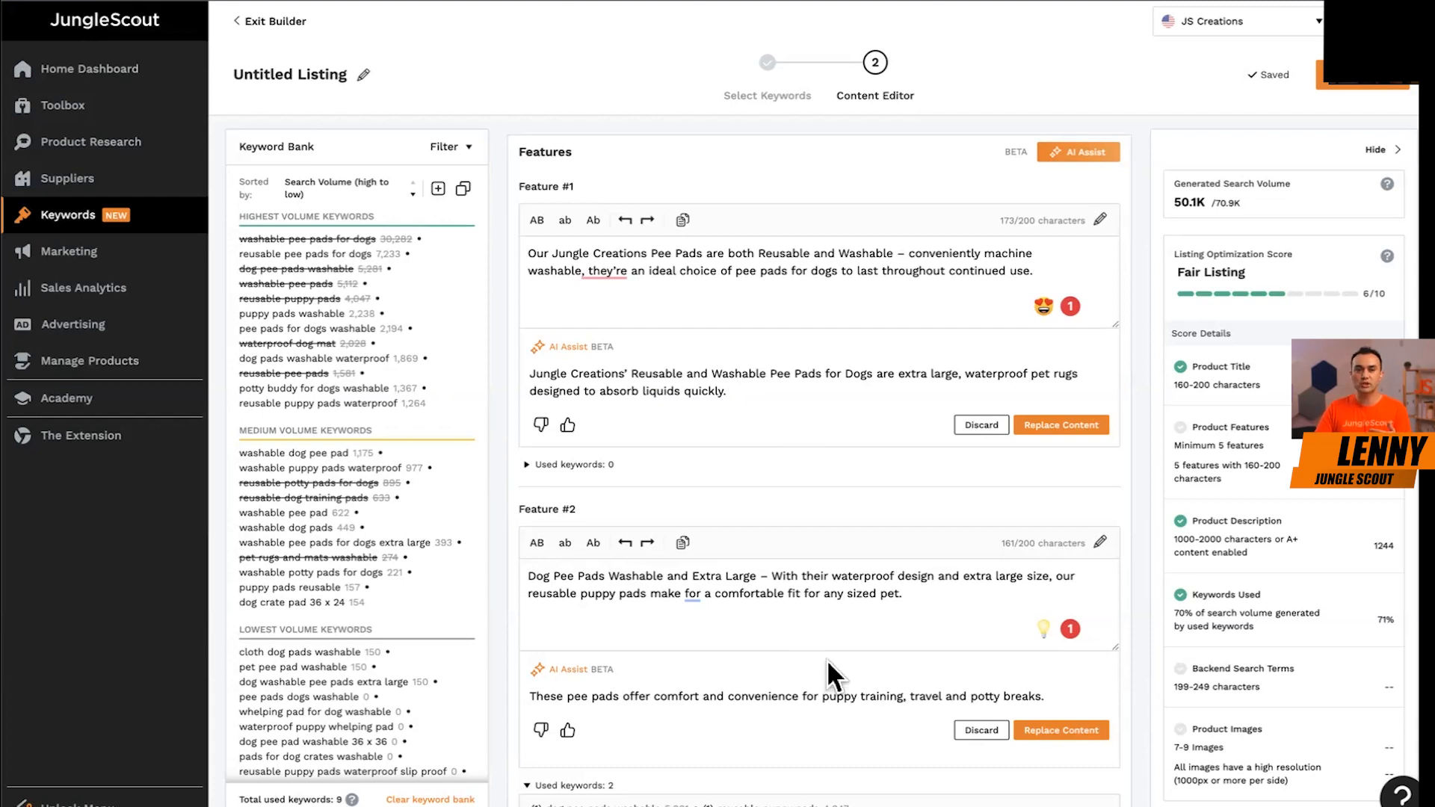
{"action": "scroll", "coordinate": [828, 661], "scroll_direction": "down", "scroll_amount": 2}
{"action": "triple_click", "coordinate": [765, 410]}
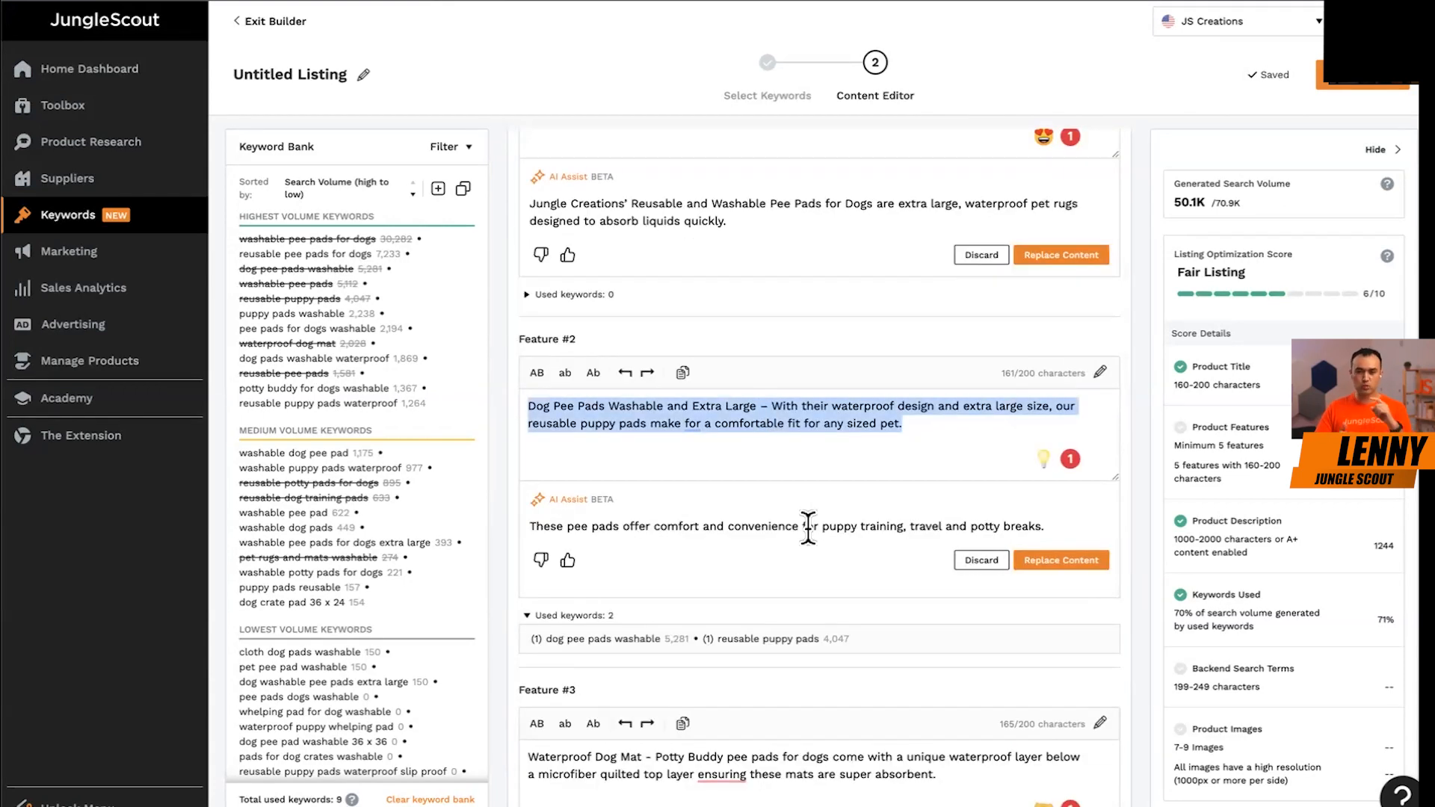